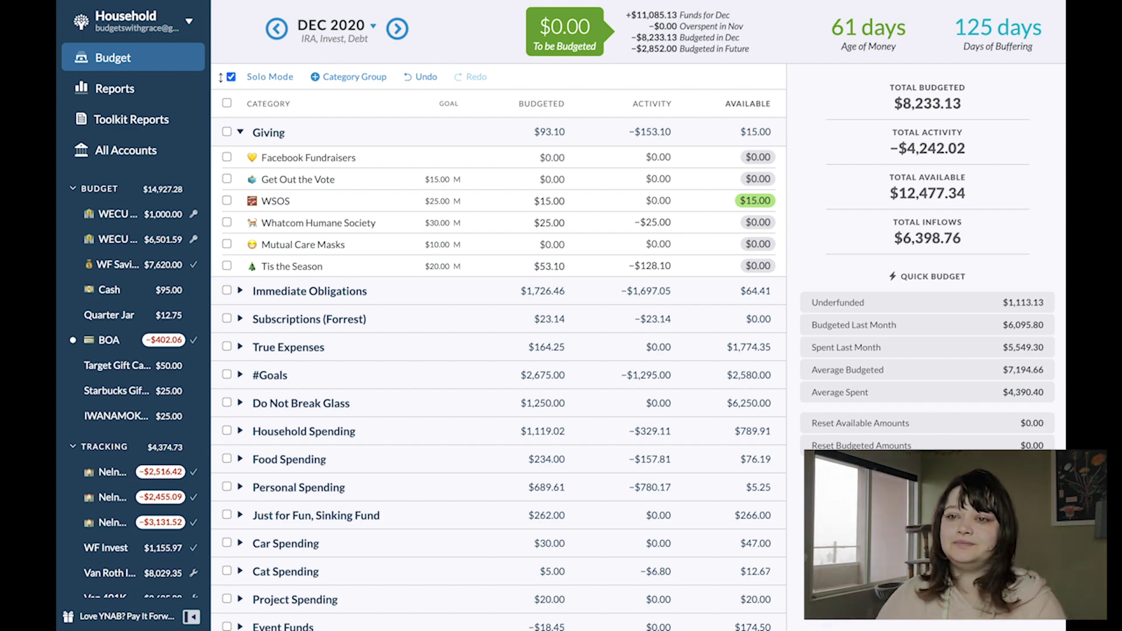
Move to January 2021 and select Giving plus all True Expenses except Costco Haul and Home Repair.
click(397, 28)
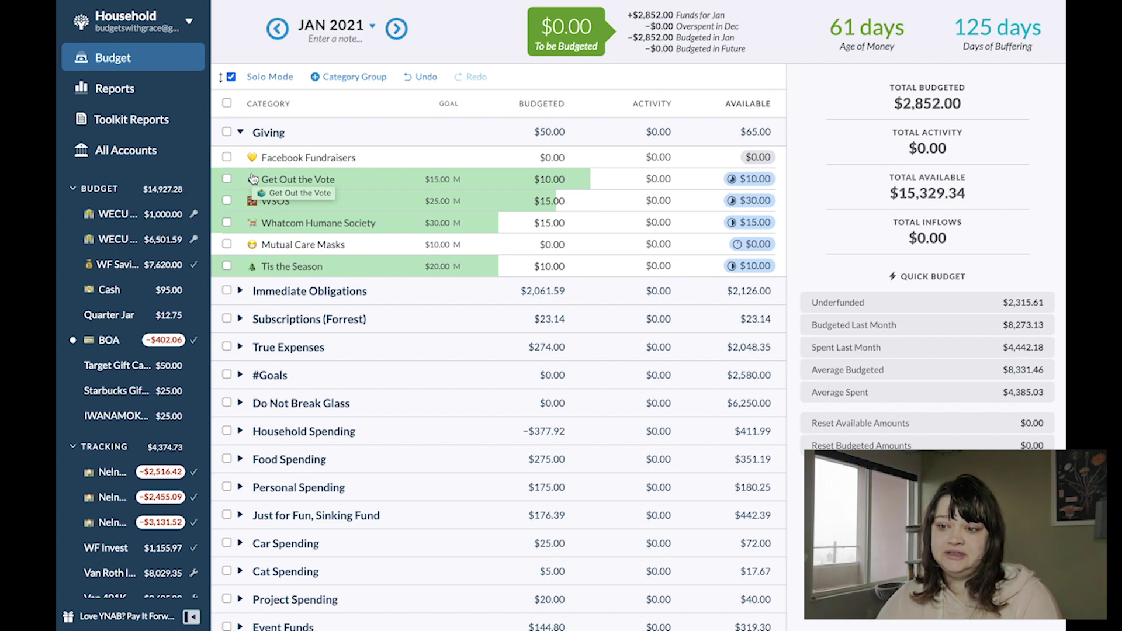
click(227, 132)
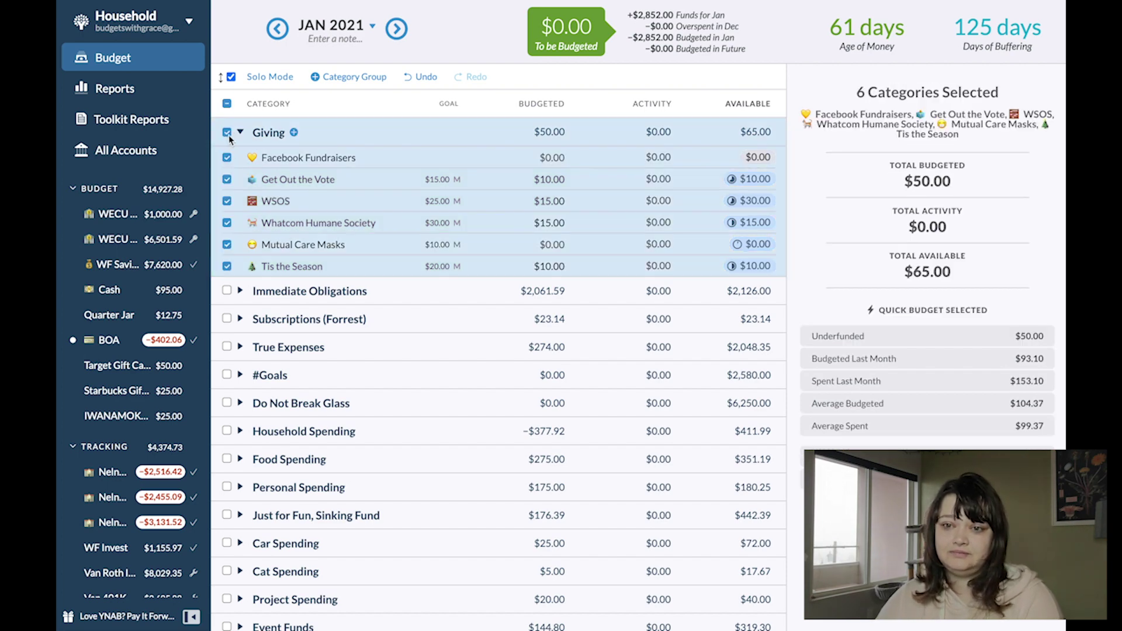
click(241, 348)
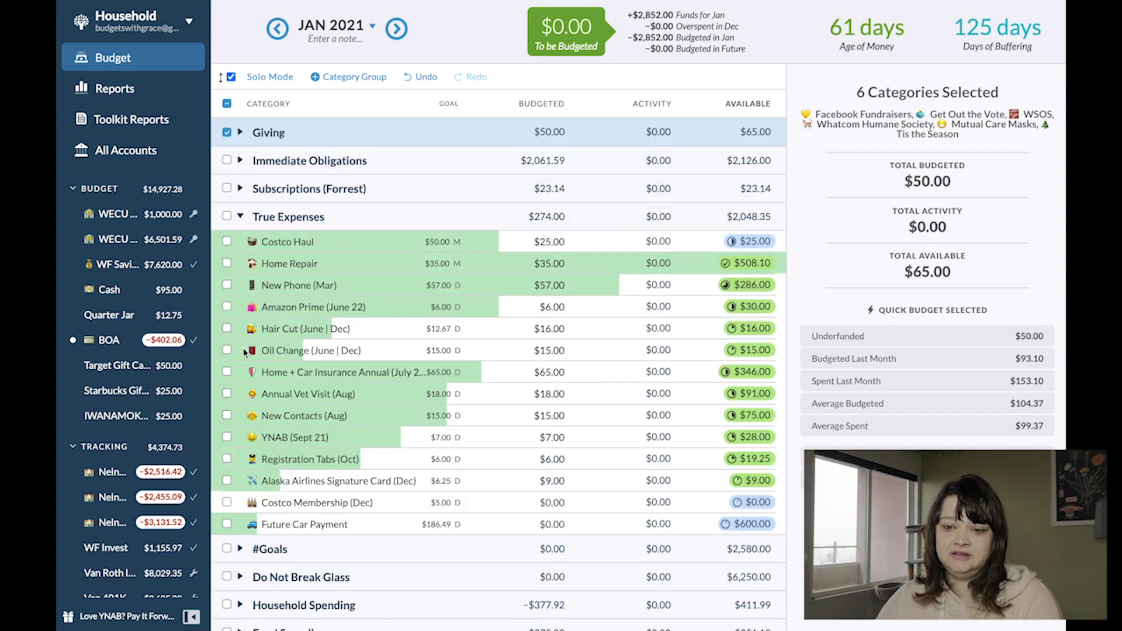
click(227, 217)
click(228, 242)
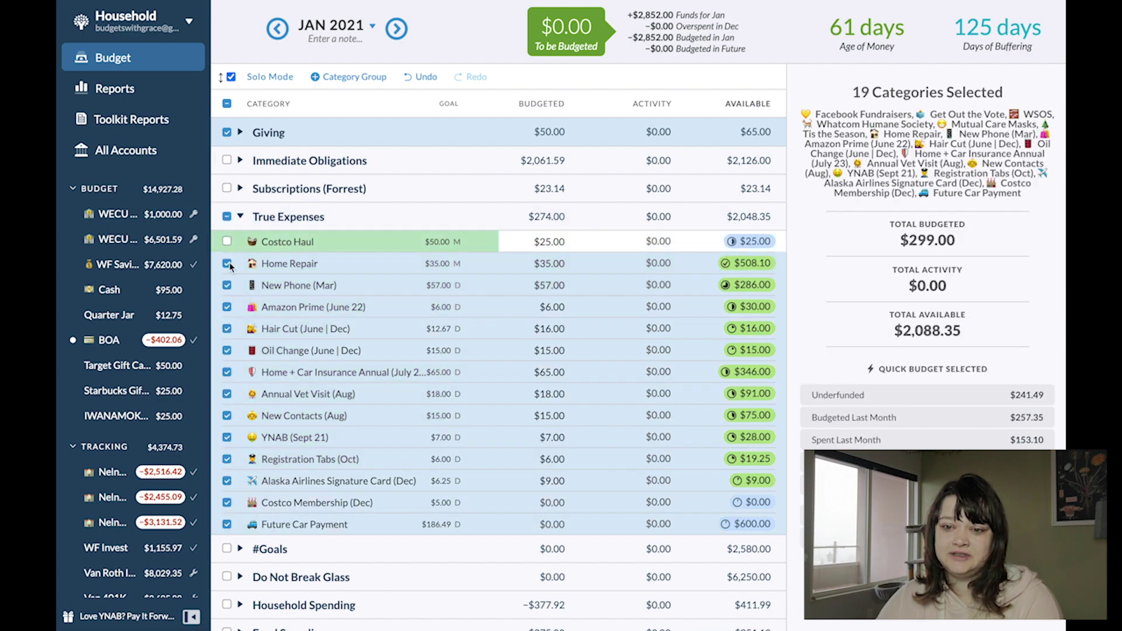
click(228, 264)
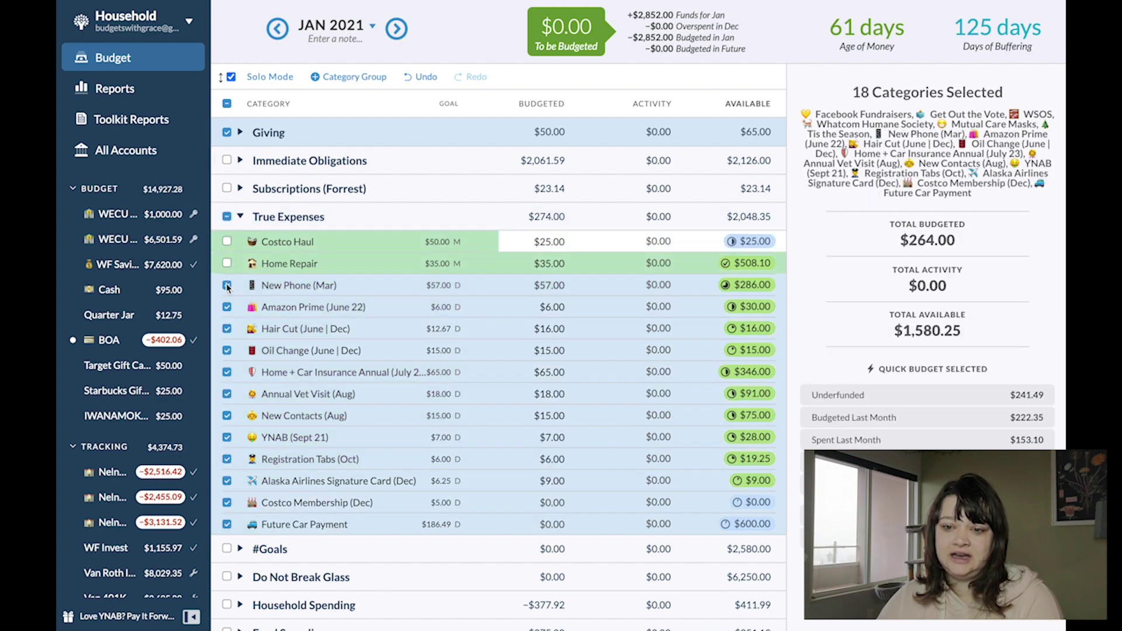
click(241, 216)
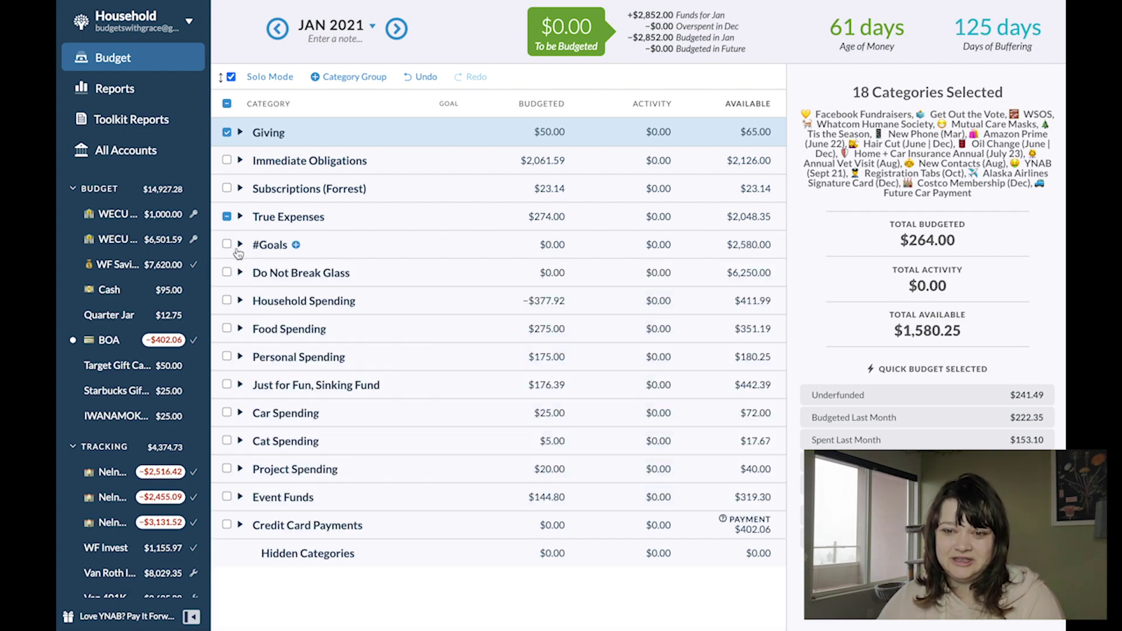
Add The Future from #Goals and the whole Do Not Break Glass group to the selection.
click(240, 246)
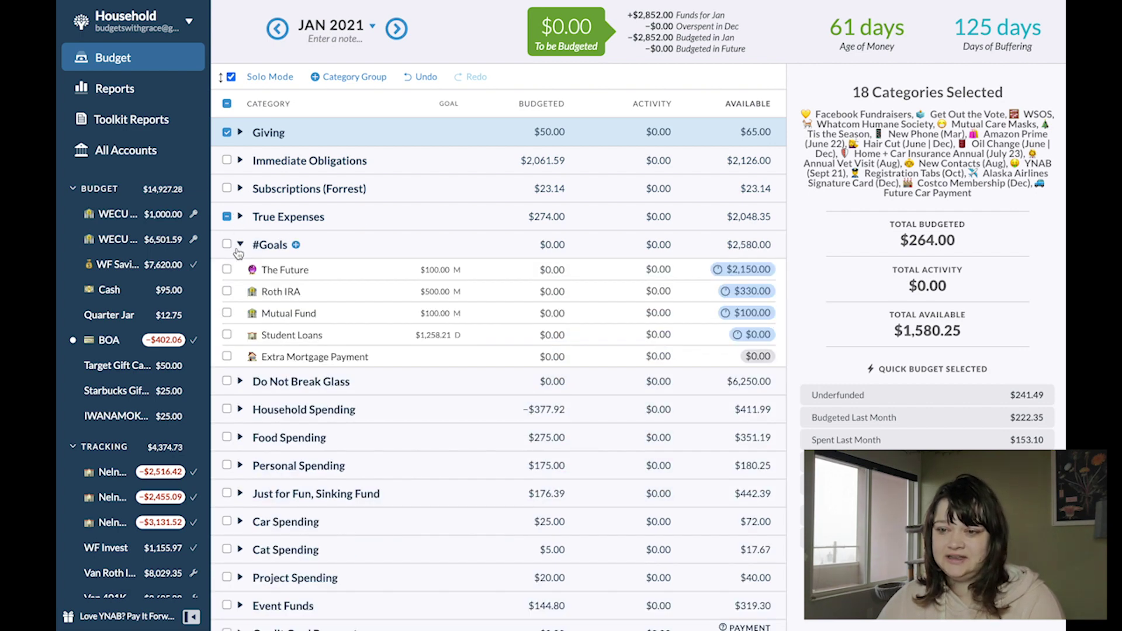
click(240, 245)
click(226, 245)
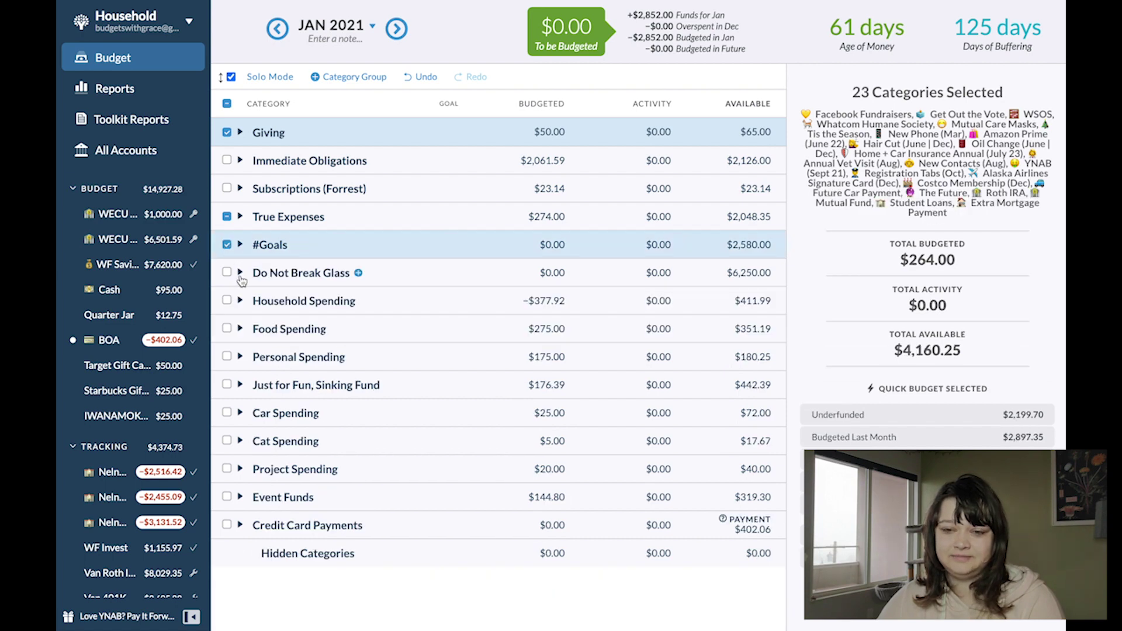
click(227, 245)
click(239, 245)
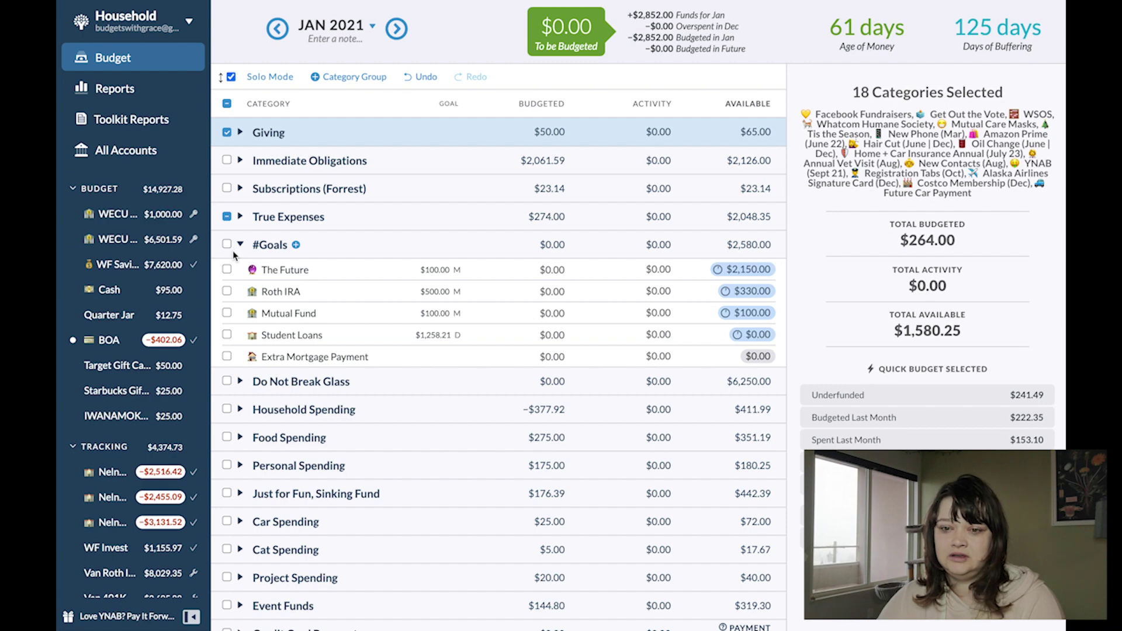
click(227, 270)
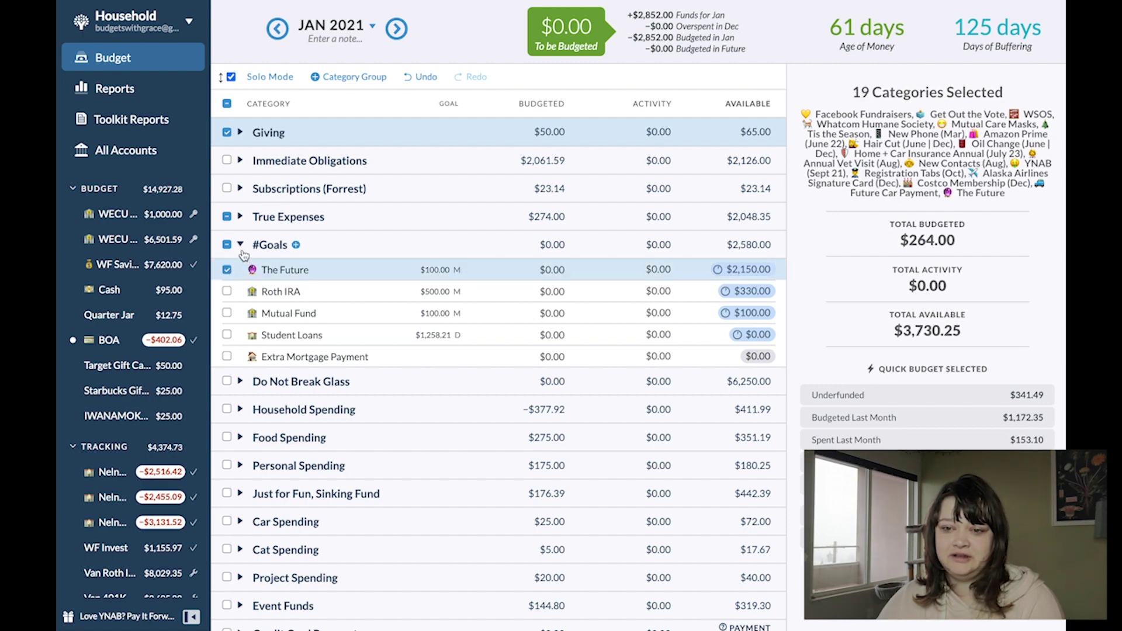
click(240, 245)
click(240, 273)
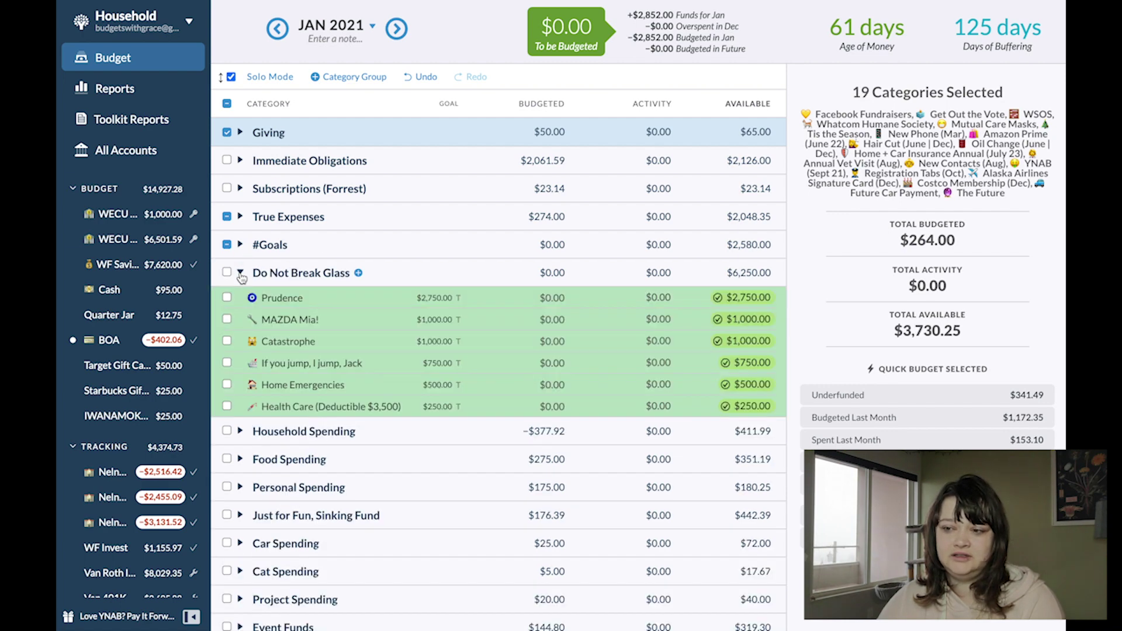
click(241, 274)
click(227, 272)
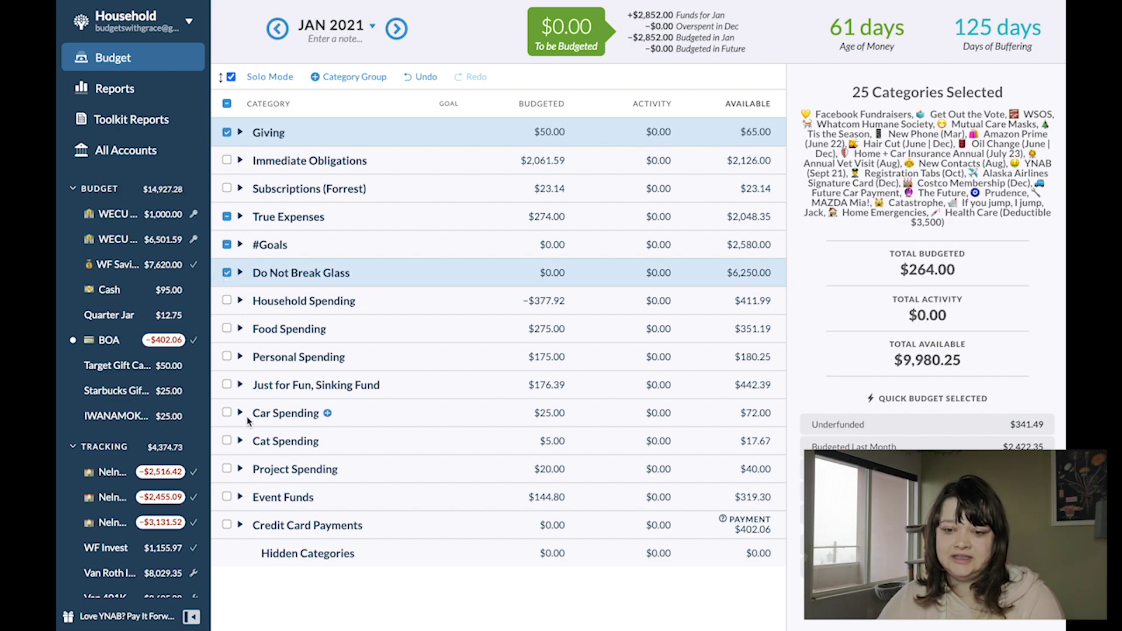
click(240, 497)
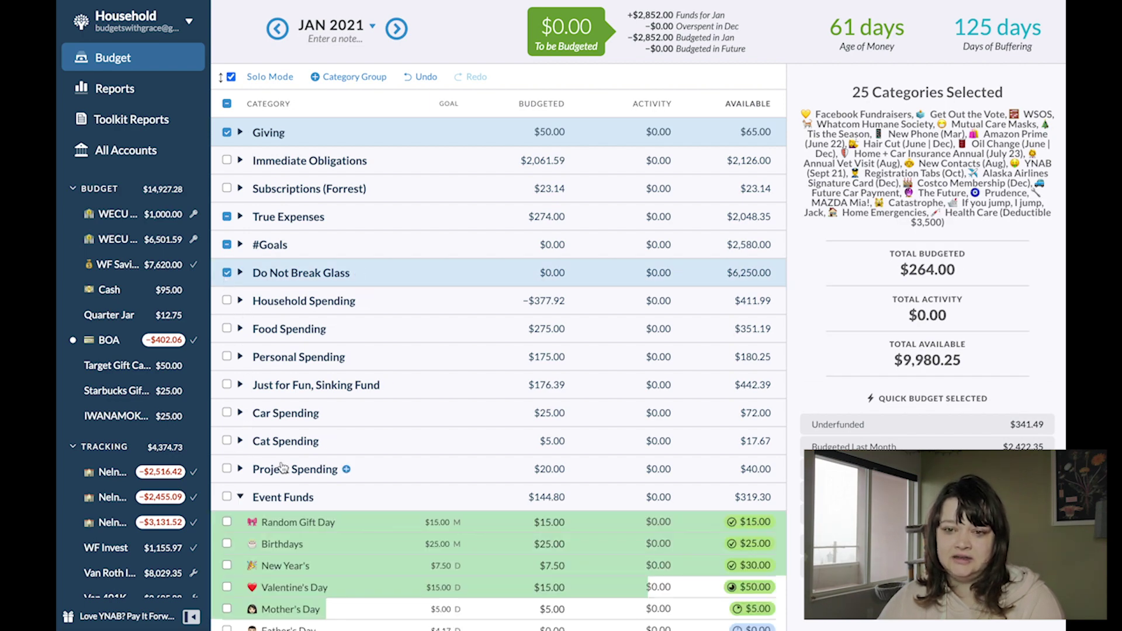
Add Event Funds except Random Gift Day, Birthdays and New Year's, then highlight the $10,229.55 total.
scroll(282, 467, down, 4)
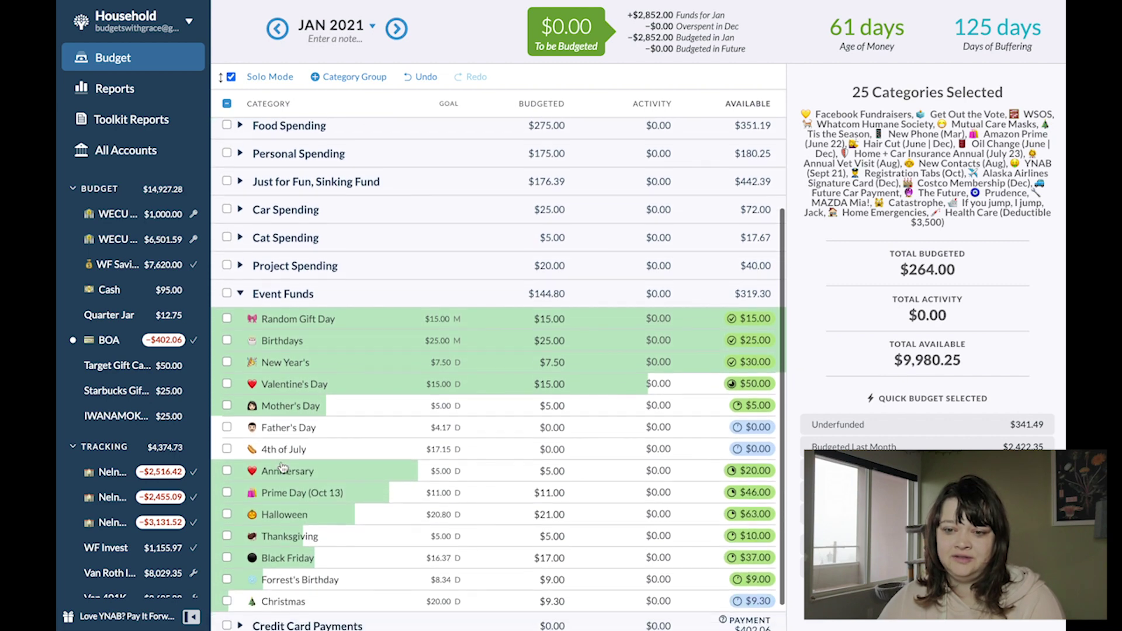
scroll(282, 466, down, 1)
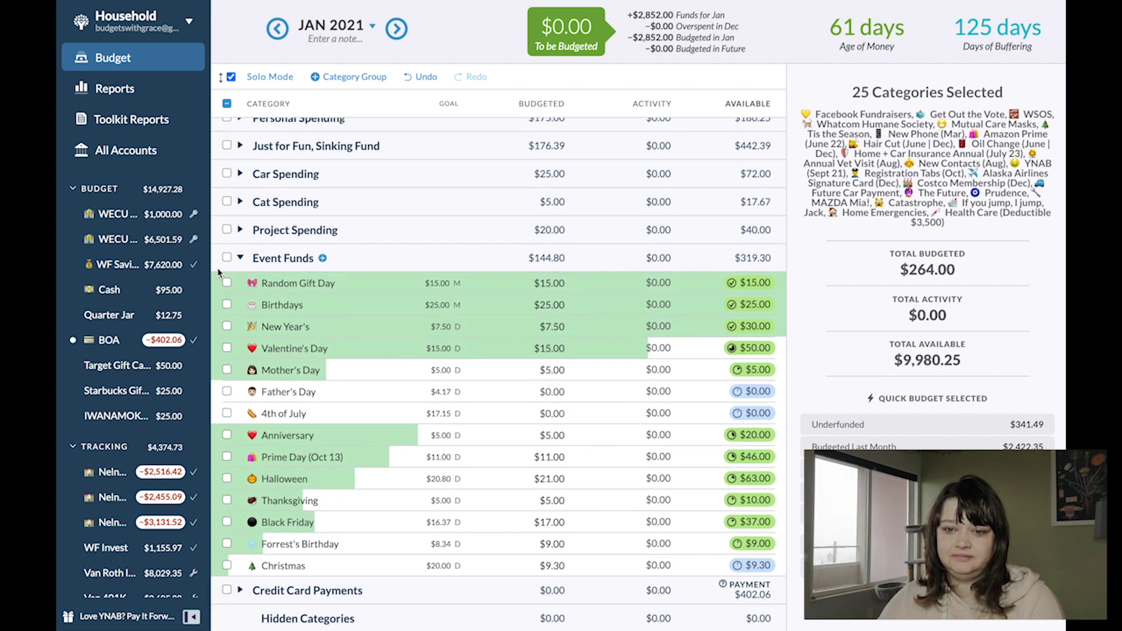
click(227, 259)
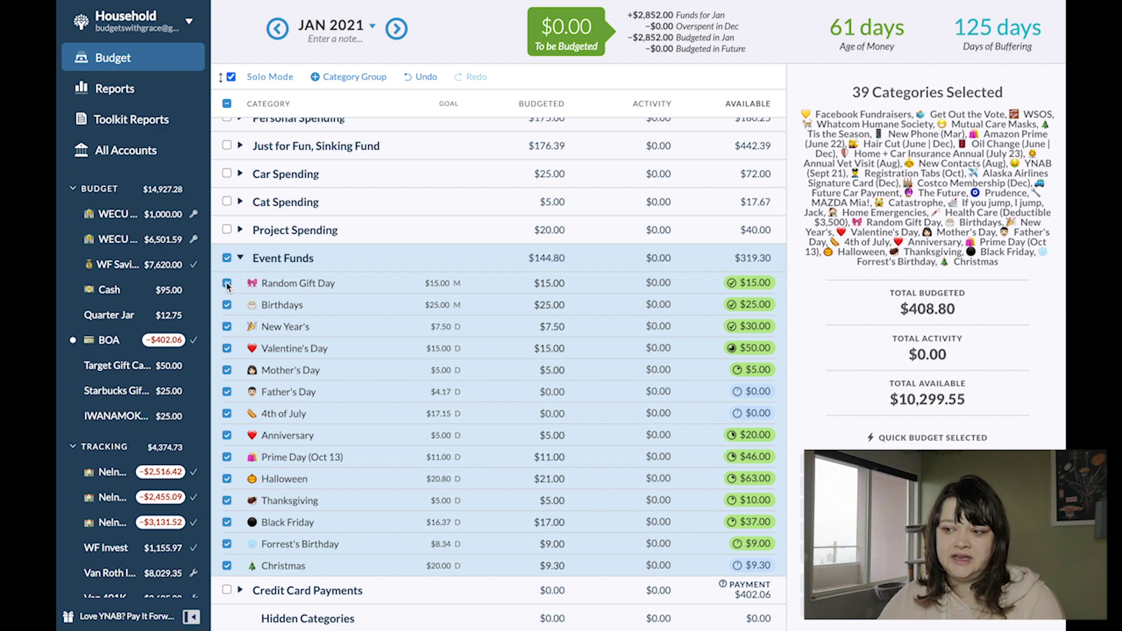
click(227, 284)
click(227, 305)
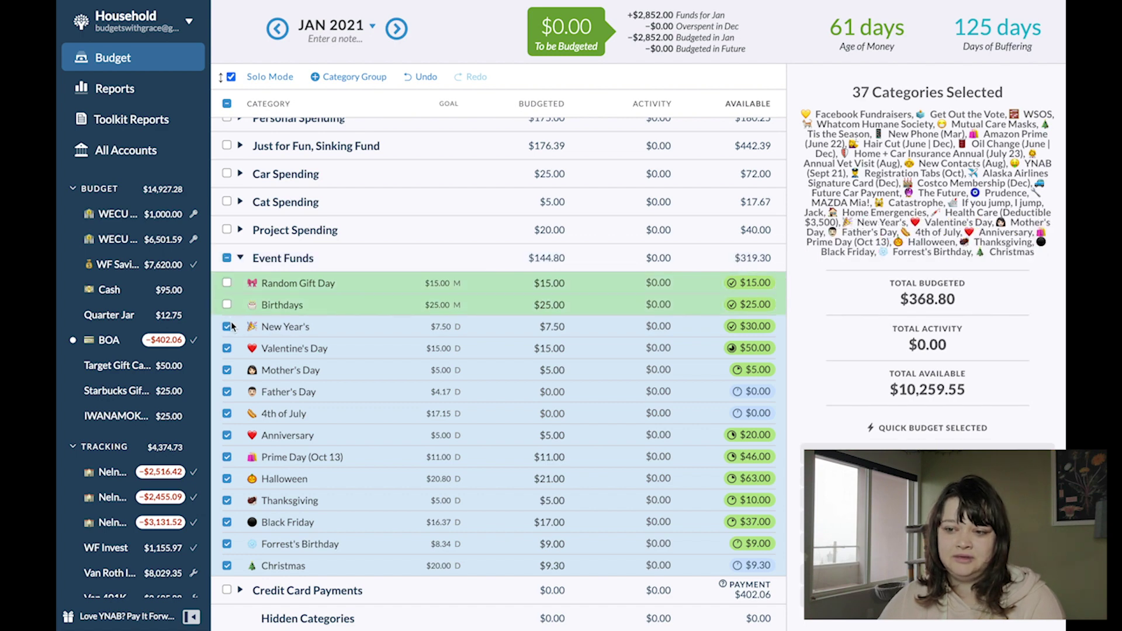
click(226, 327)
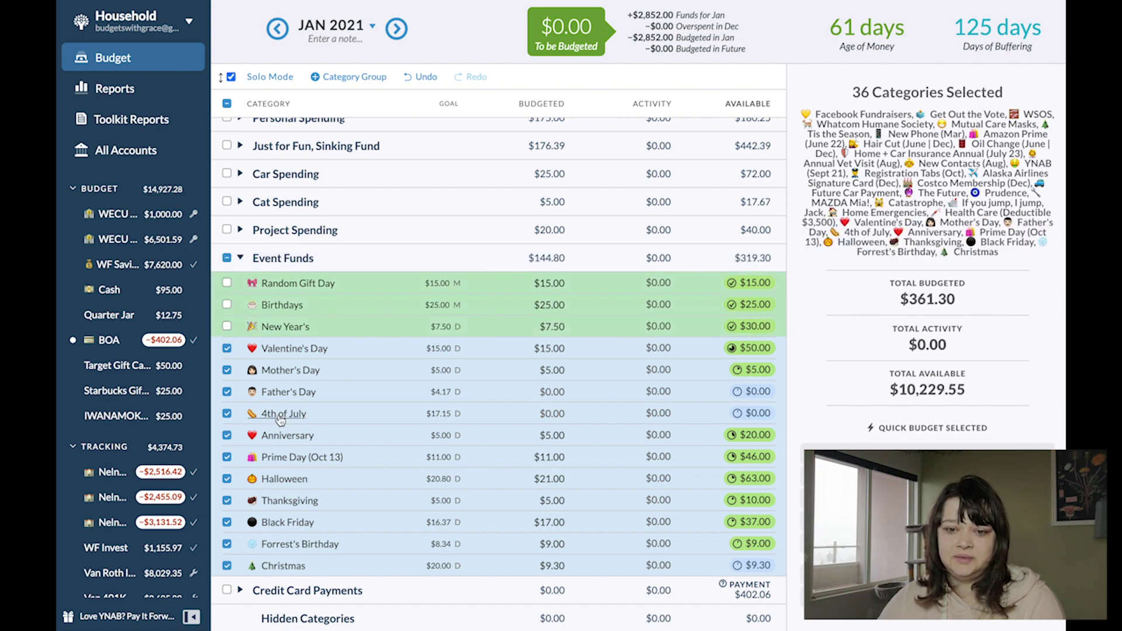
scroll(337, 484, up, 5)
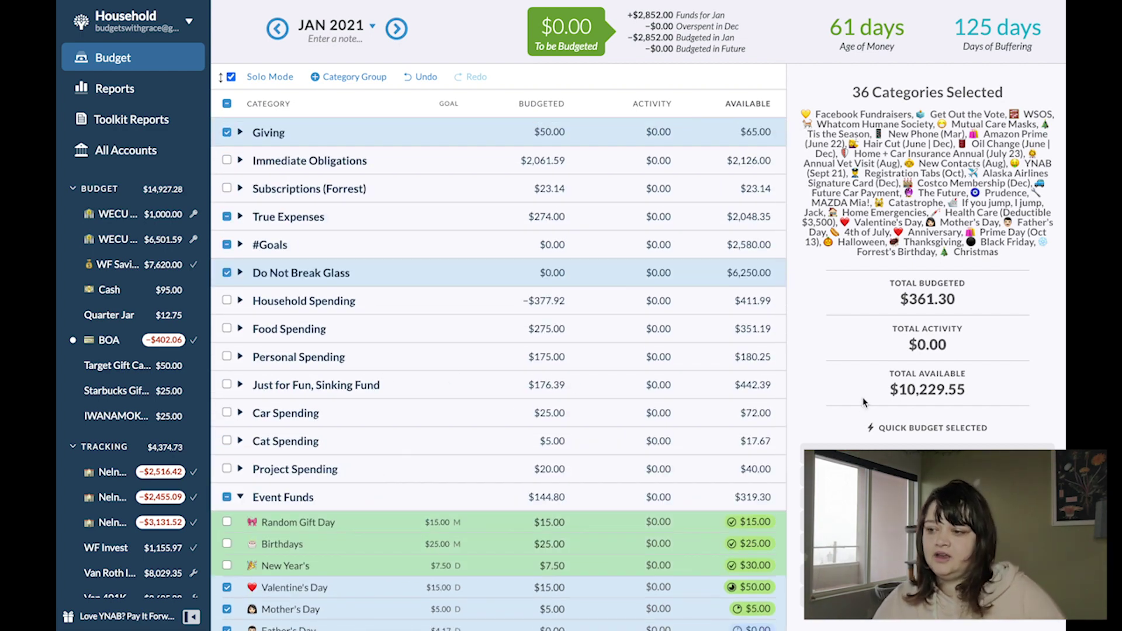
drag(902, 392, 970, 391)
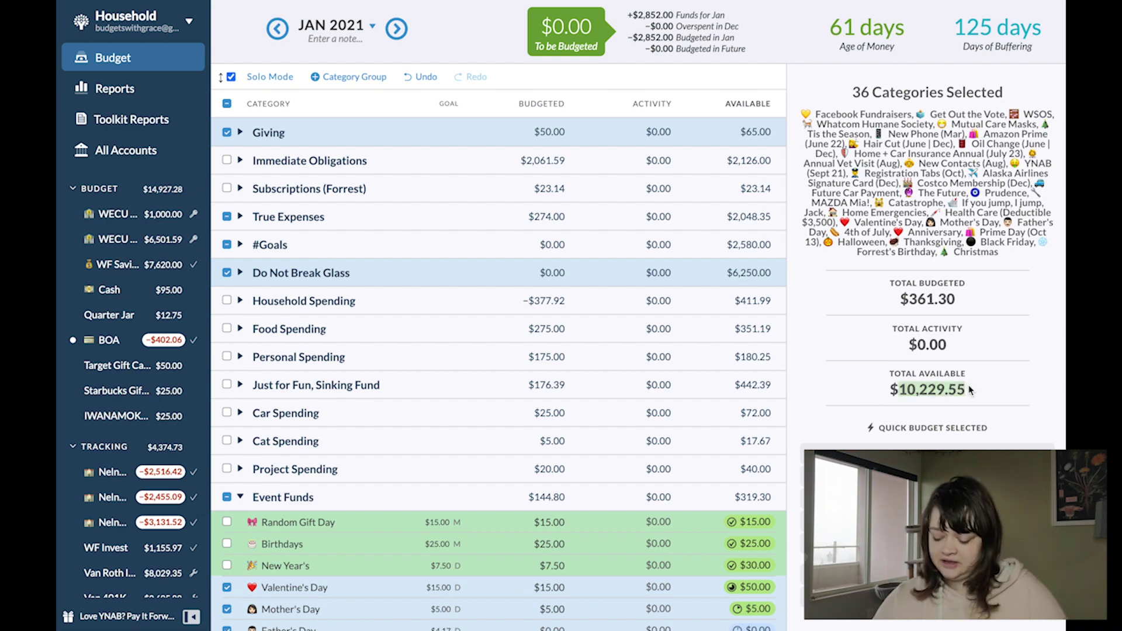
Record a 12/27 WF Savings transfer to WECU Checking with an outflow formula totalling $1,609.55.
click(105, 266)
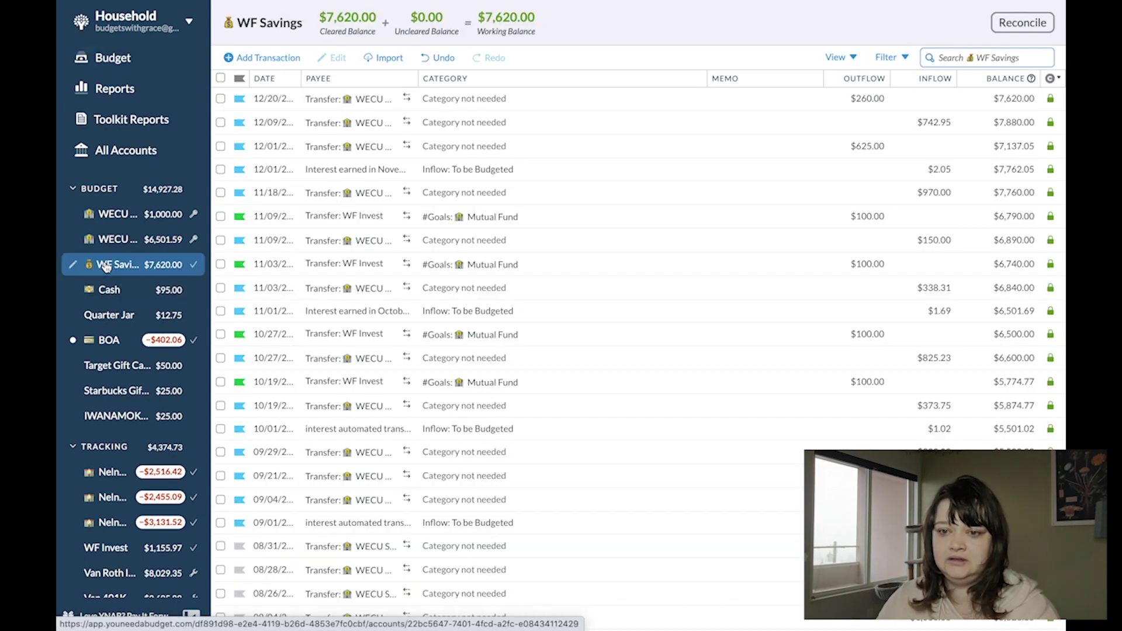
click(263, 57)
click(341, 99)
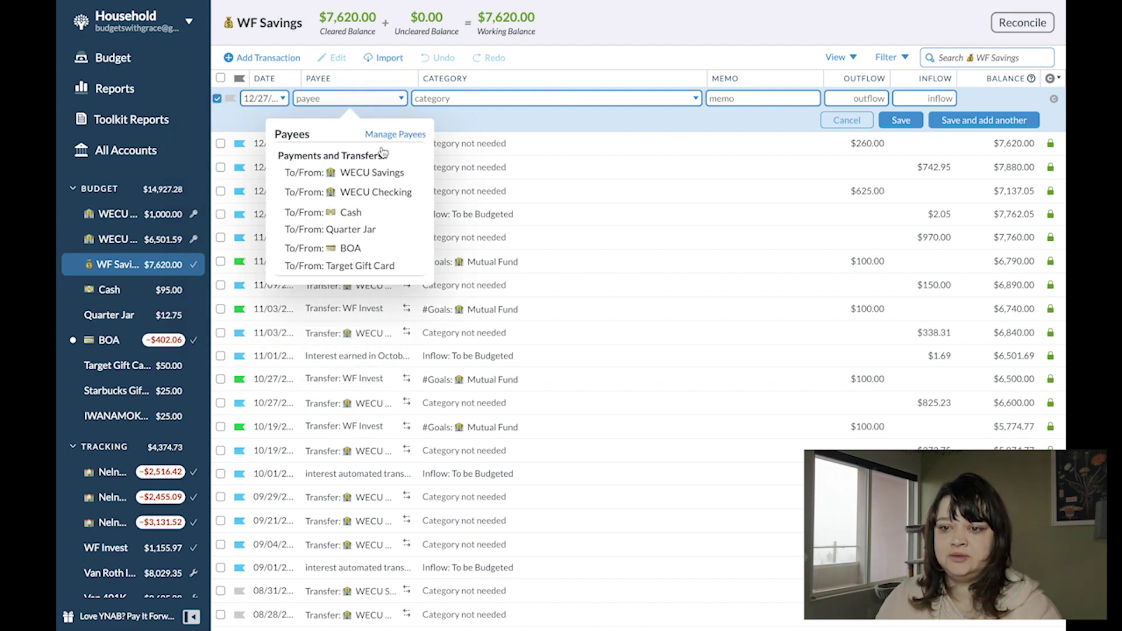
click(369, 202)
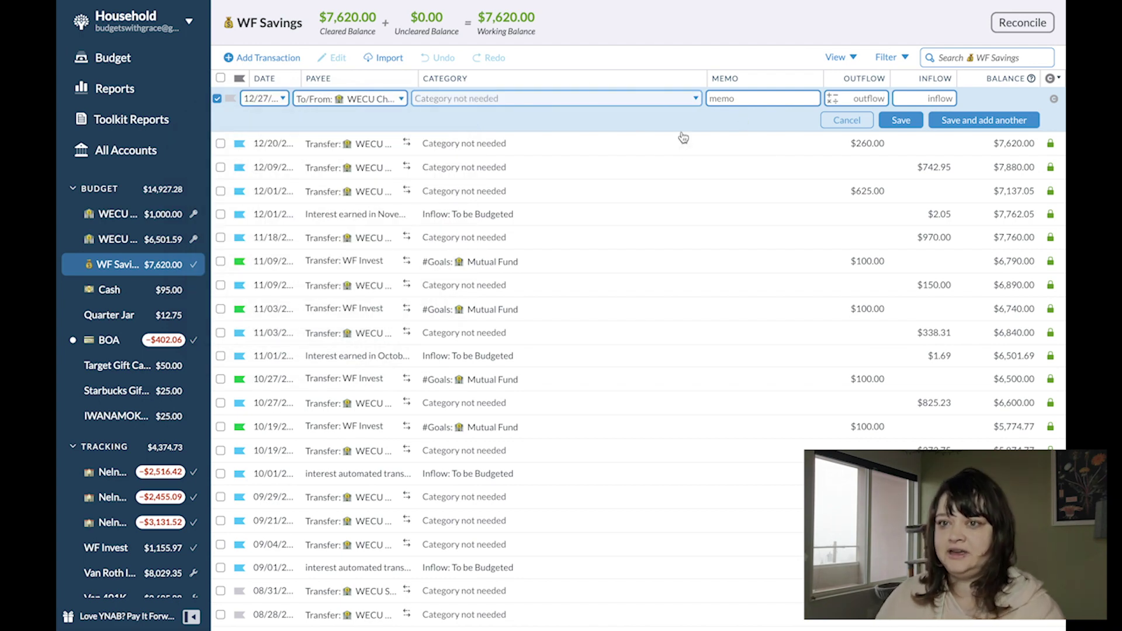
key(ctrl+v)
text(-1000)
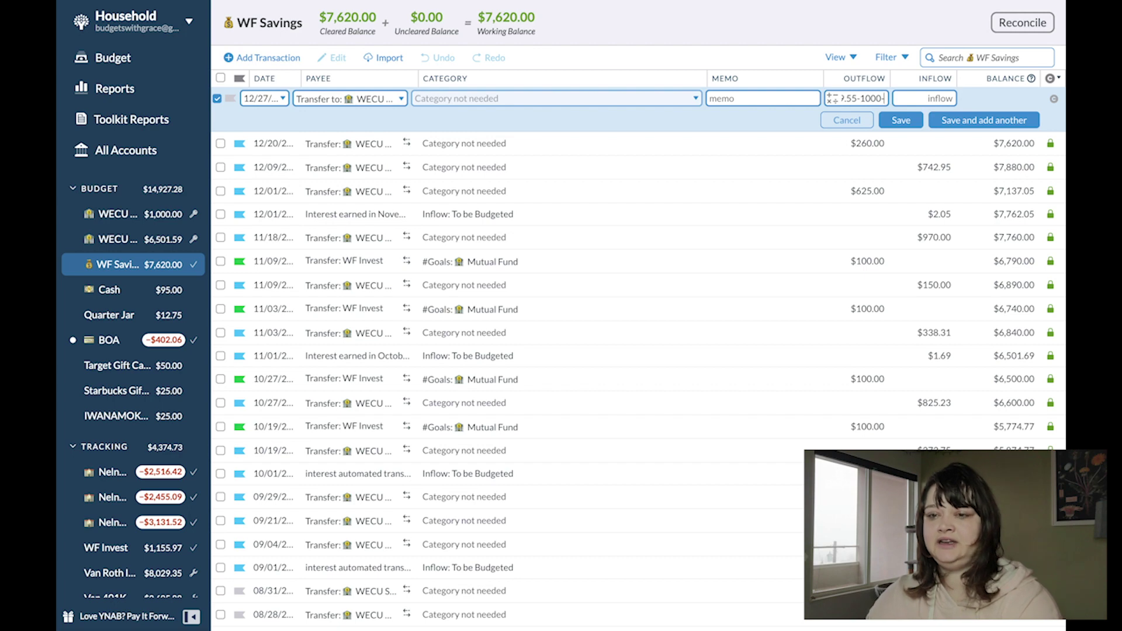
text(-6)
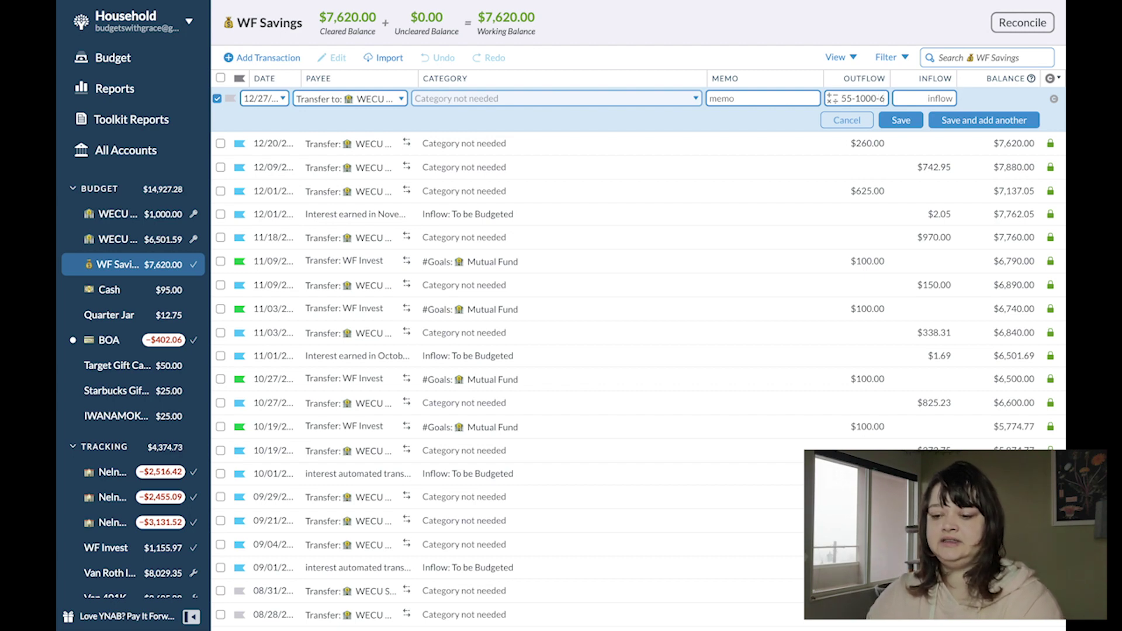
text(620)
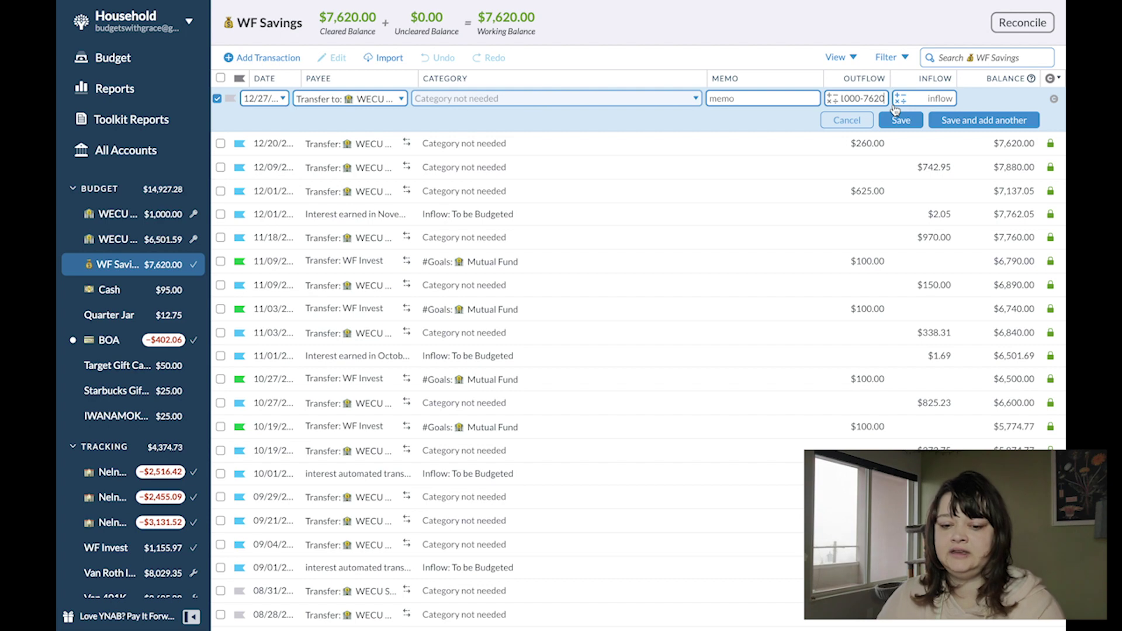
click(901, 100)
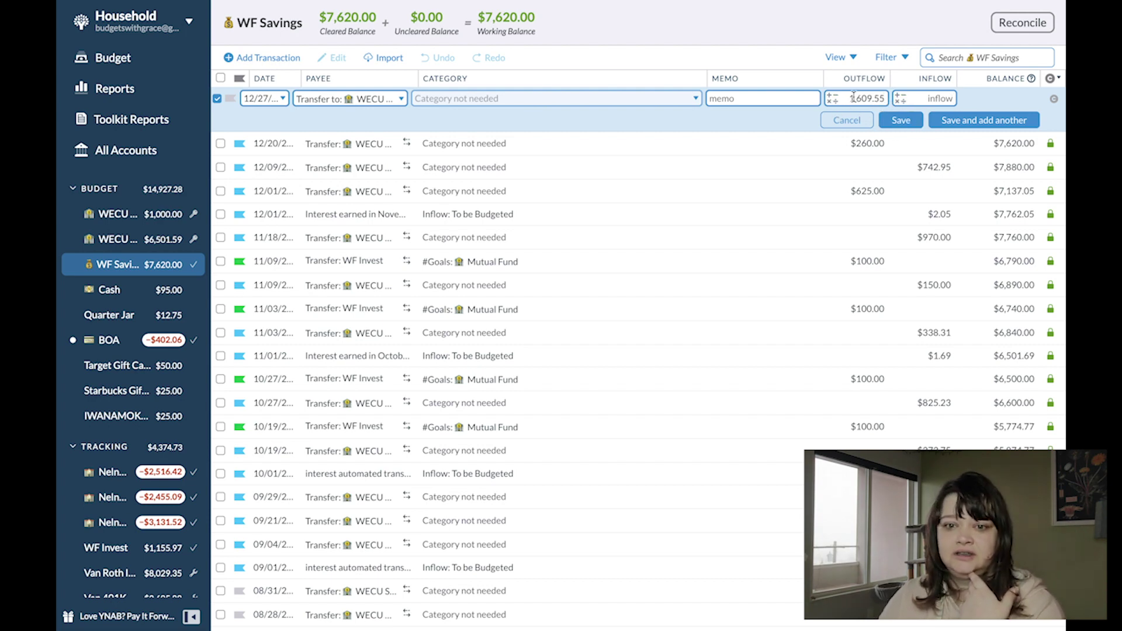
key(Return)
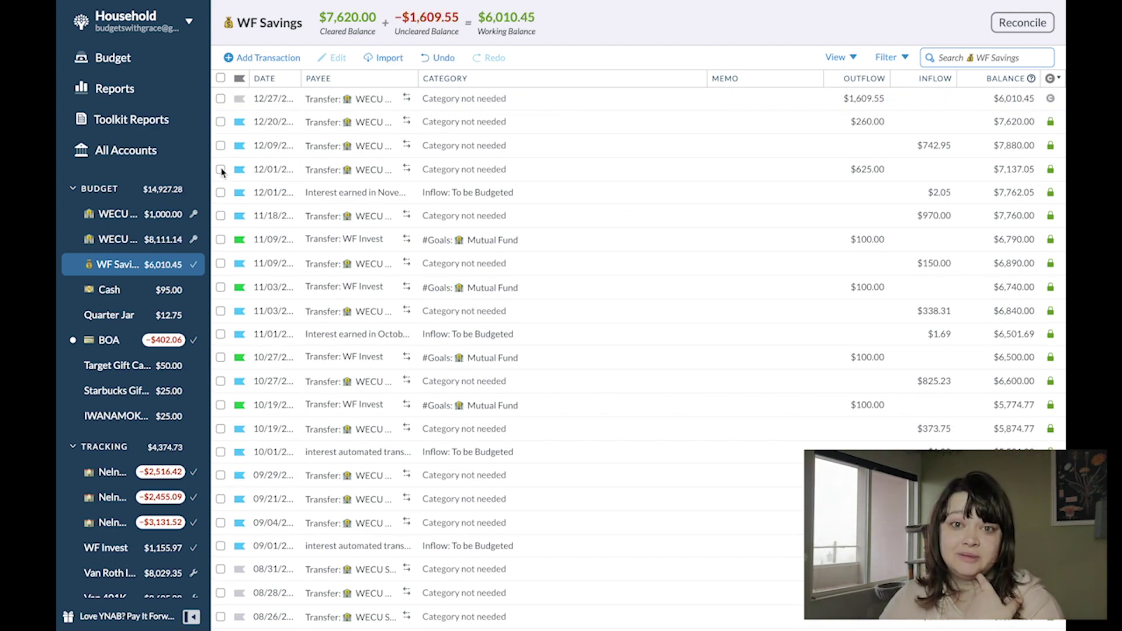
Flag the 12/27 WECU transfer as Inflow / Transfer and check the WECU register.
click(239, 105)
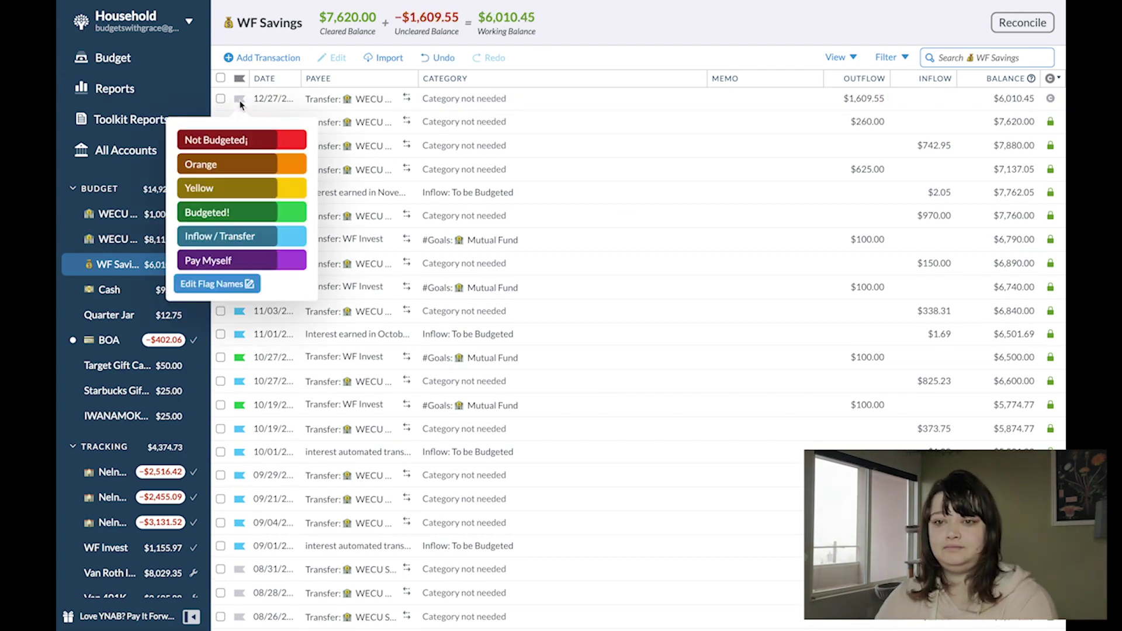
click(242, 236)
click(120, 240)
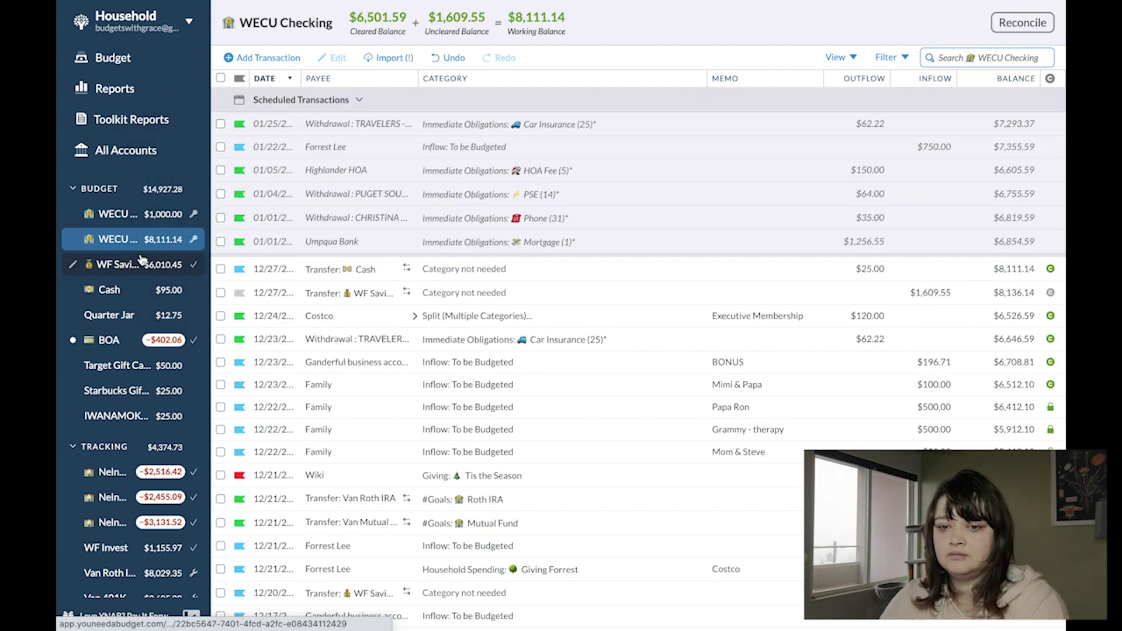
click(141, 262)
Change the 12/27 transfer from a 1,609.55 outflow to a 1,609.55 inflow.
click(858, 100)
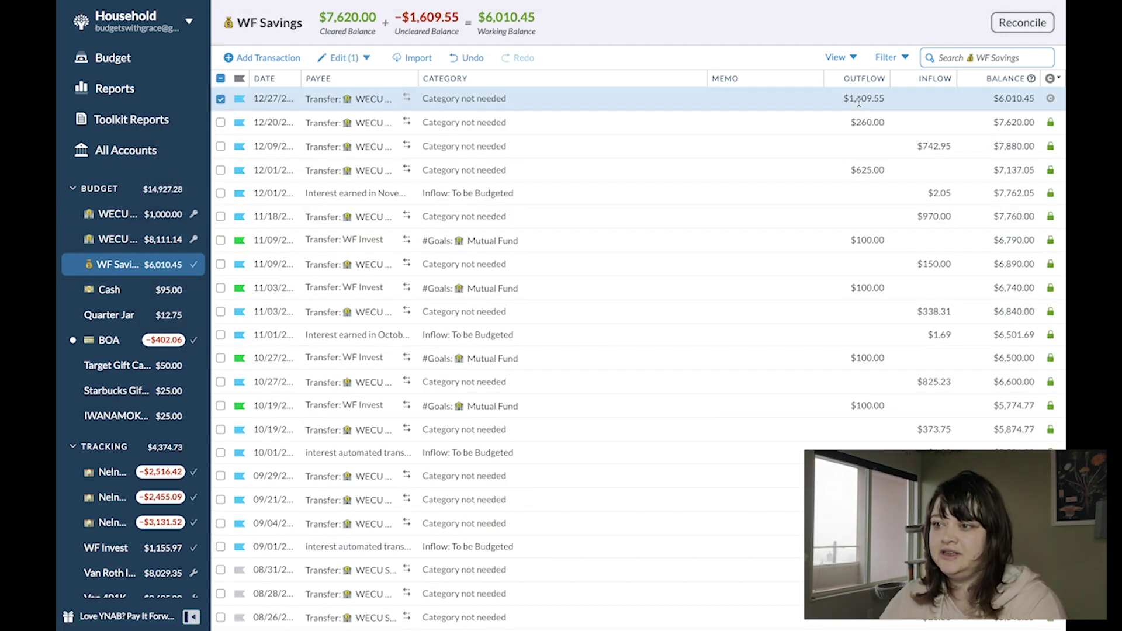
click(859, 100)
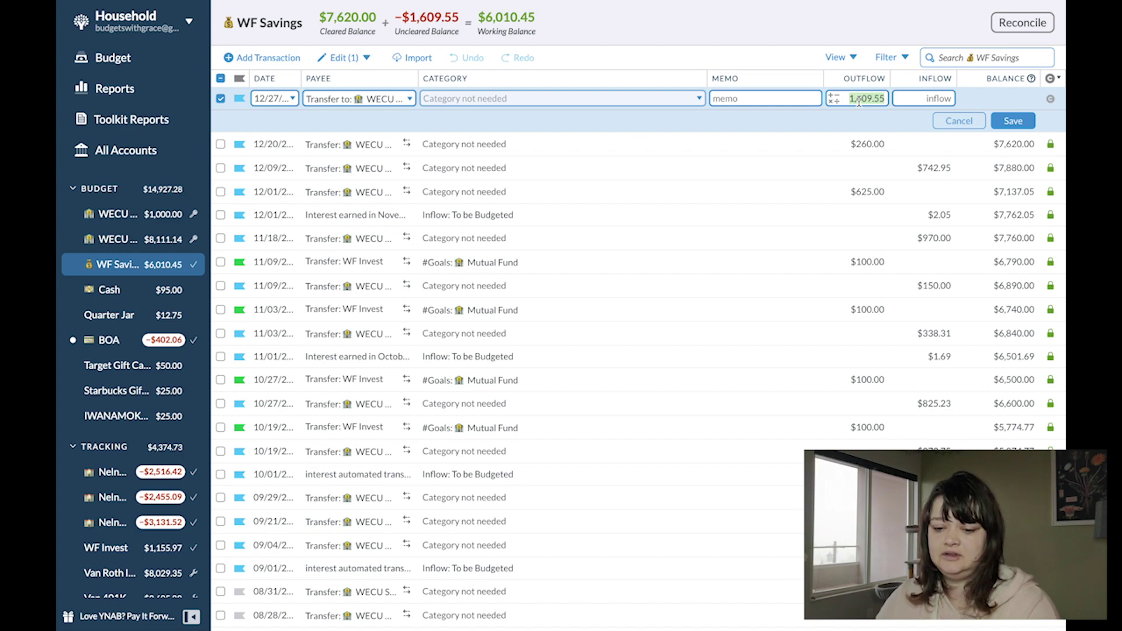
key(BackSpace)
click(924, 100)
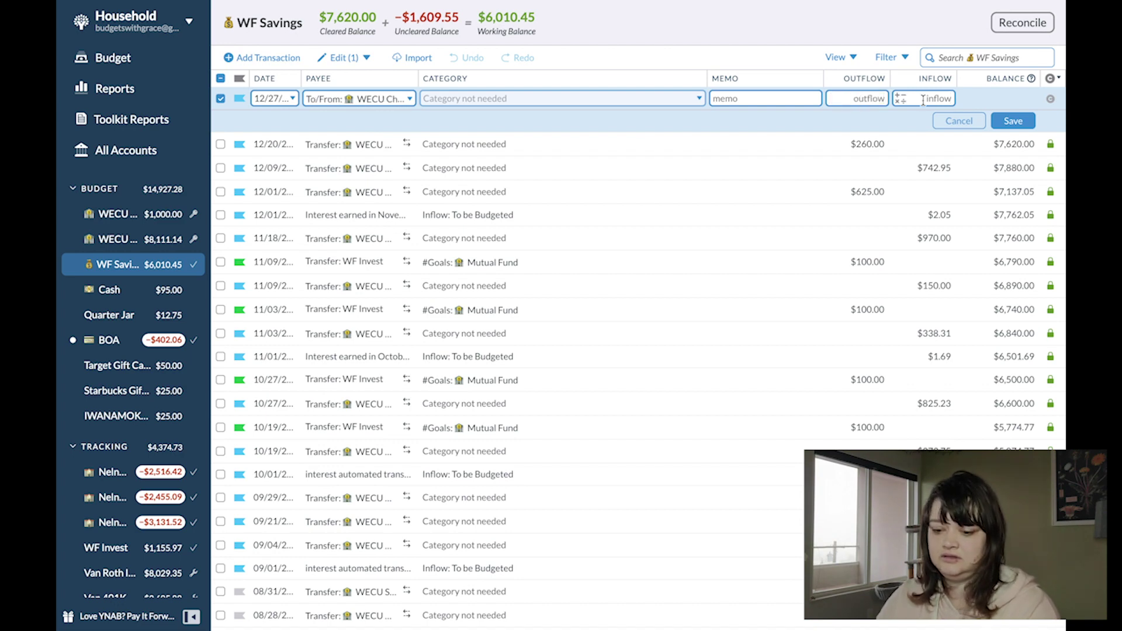
text(1609.55)
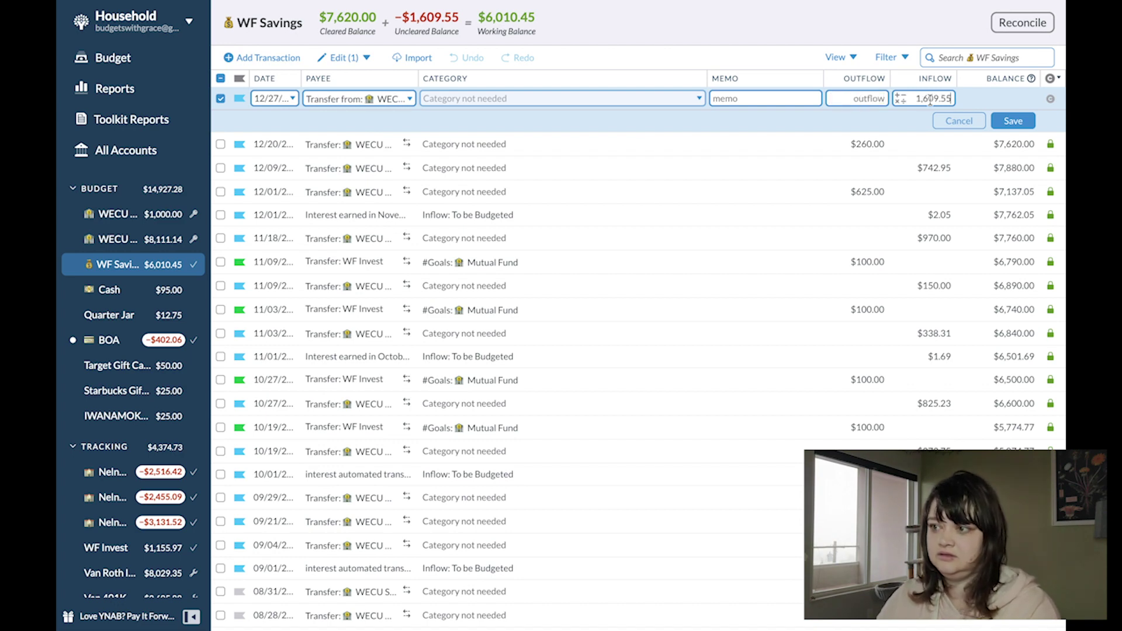
click(1012, 121)
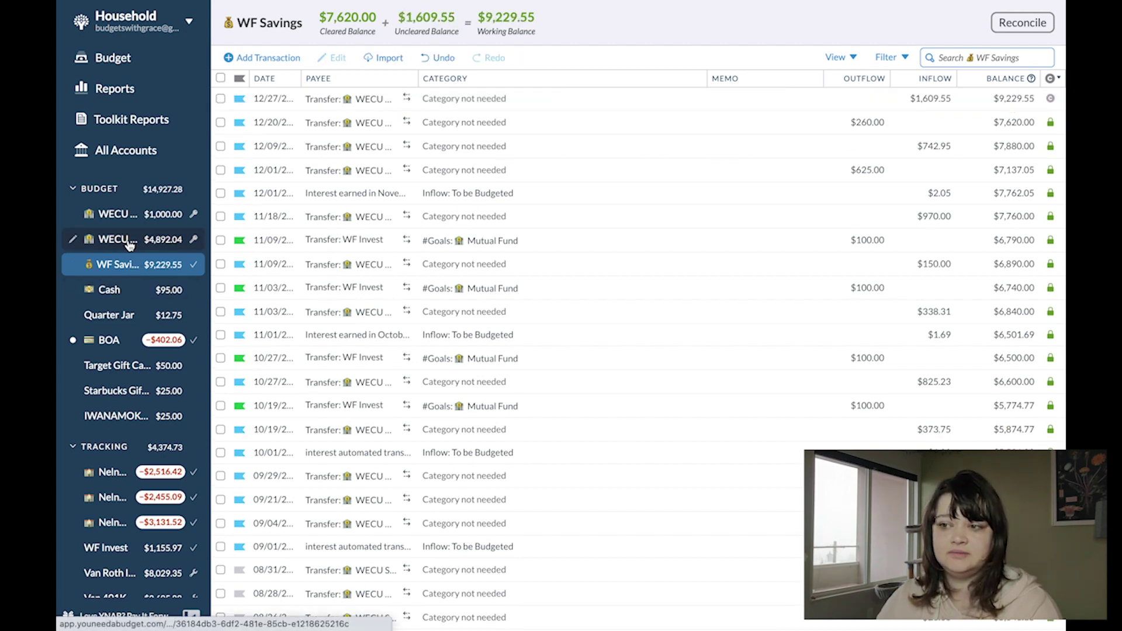
Go to the Jan 2021 budget, then open the BOA credit card register.
click(116, 57)
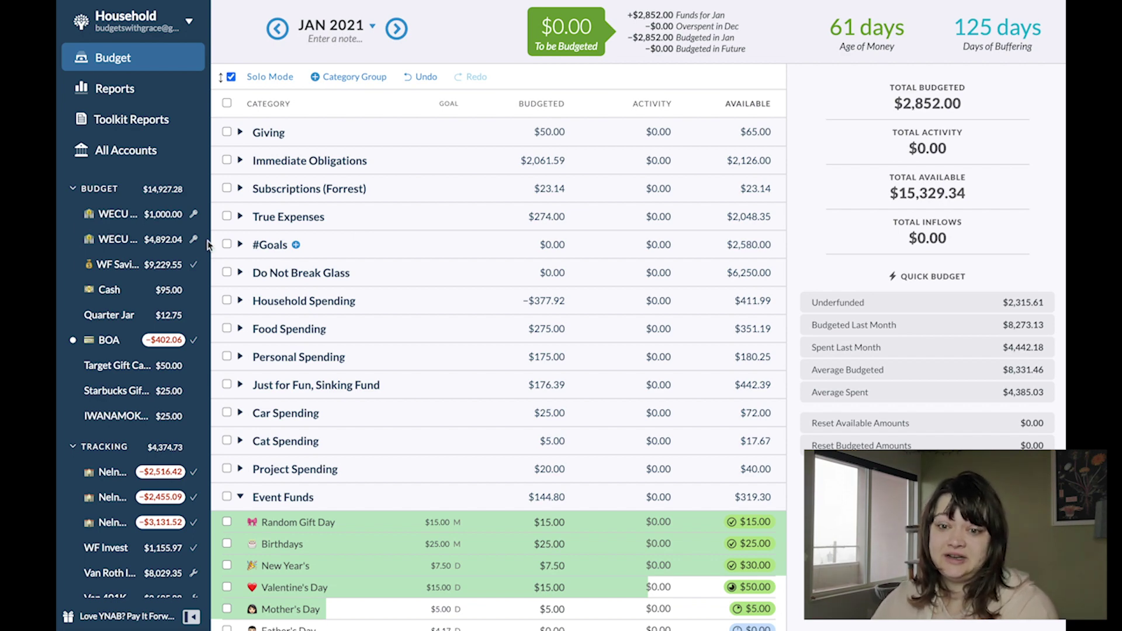
click(85, 338)
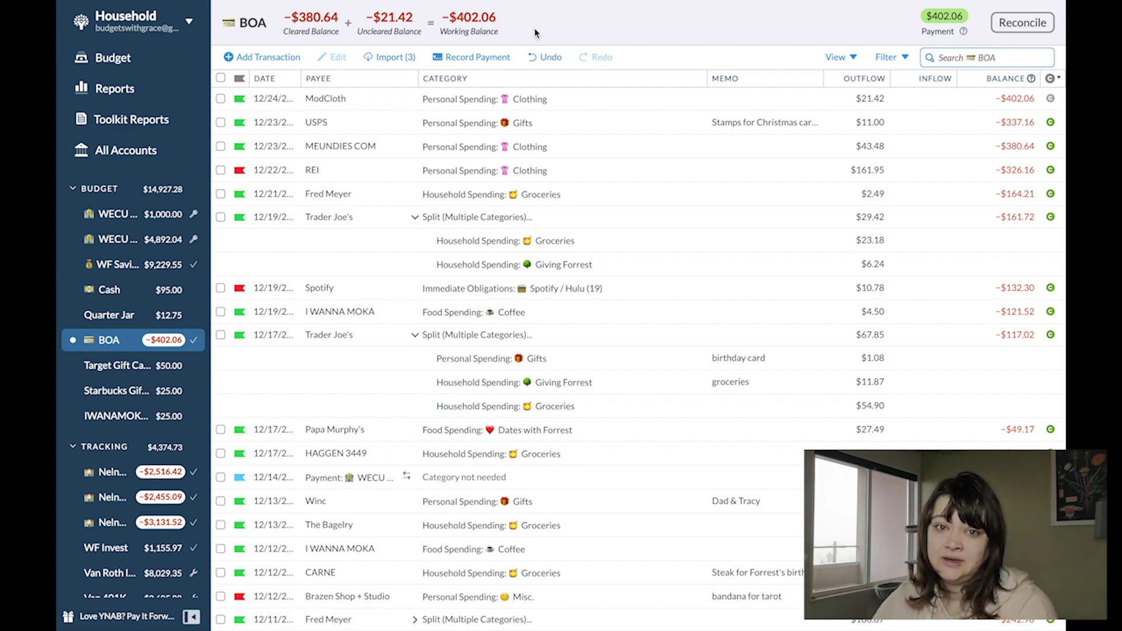
Import the 3 pending BOA charges and categorise K POP as Dates with Forrest.
click(377, 58)
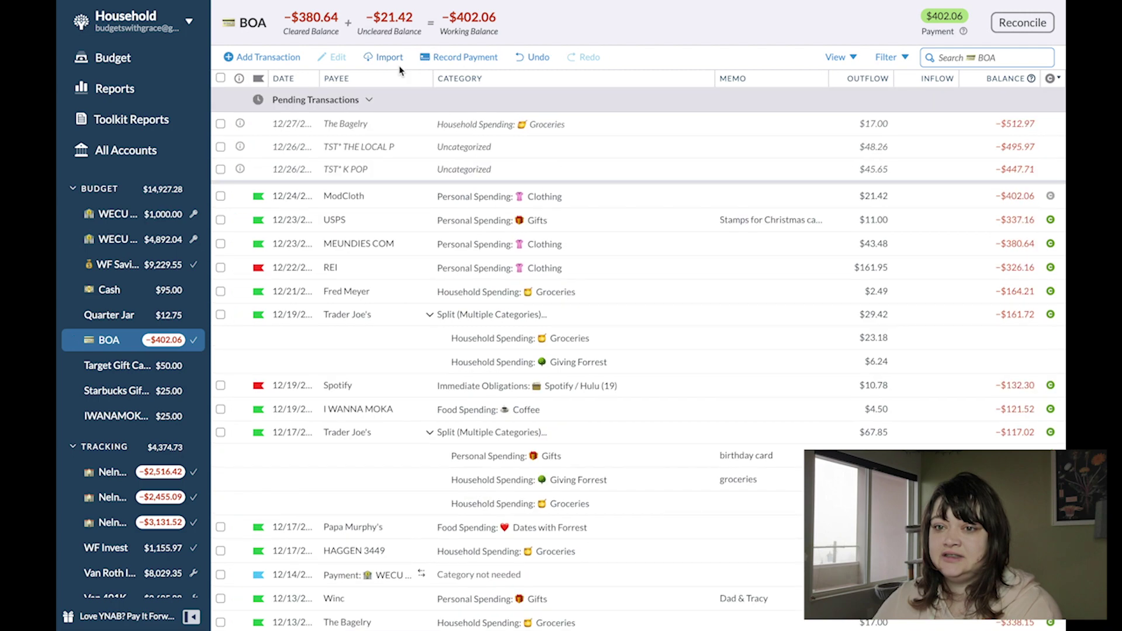
click(442, 174)
click(441, 170)
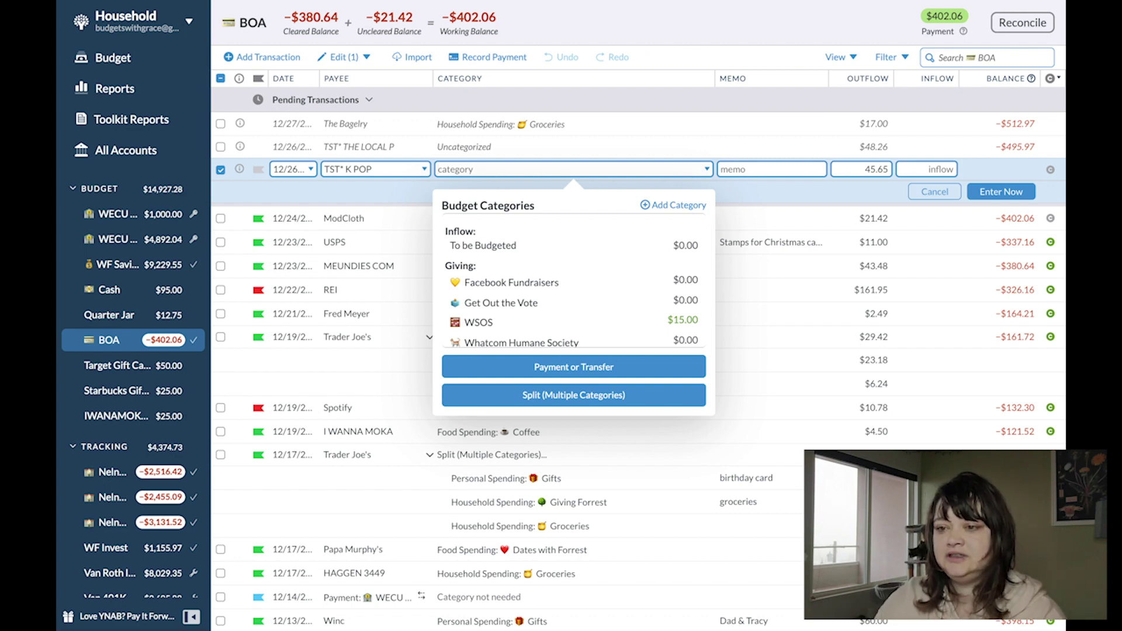
text(dates)
key(Tab)
key(Return)
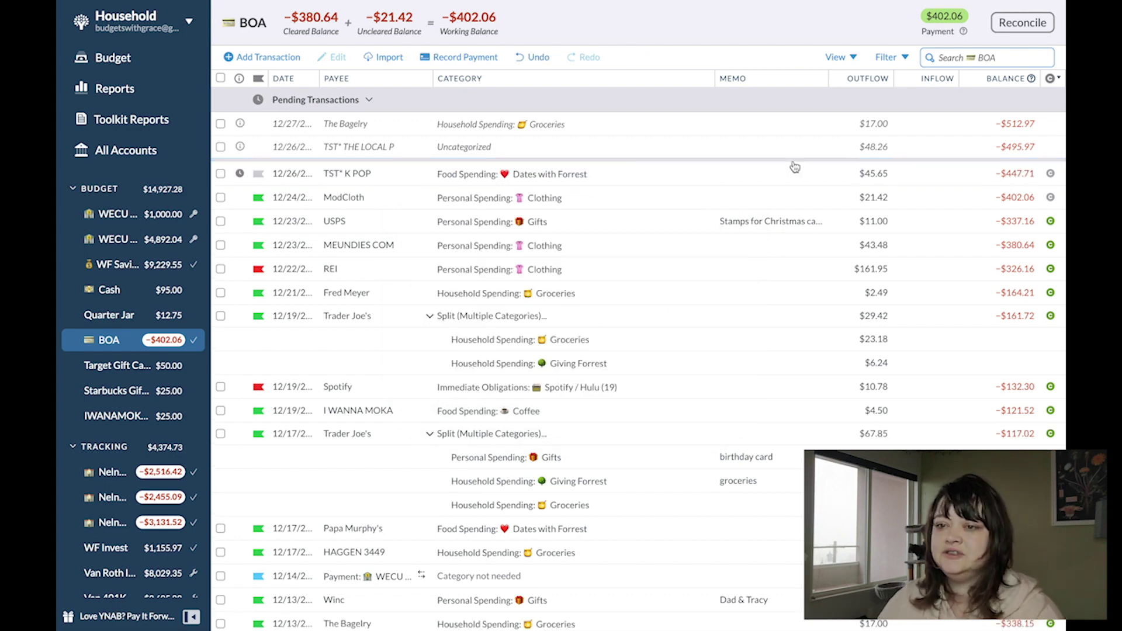
Categorise the LOCAL P pending charge as Dates with Forrest as well.
click(471, 146)
click(471, 146)
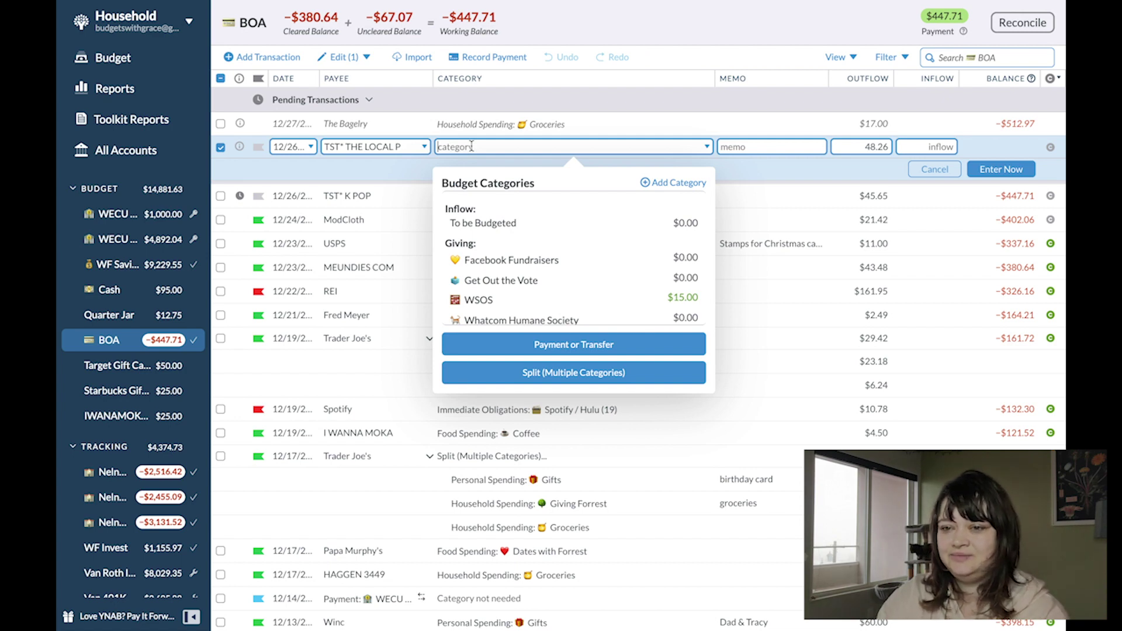
text(date)
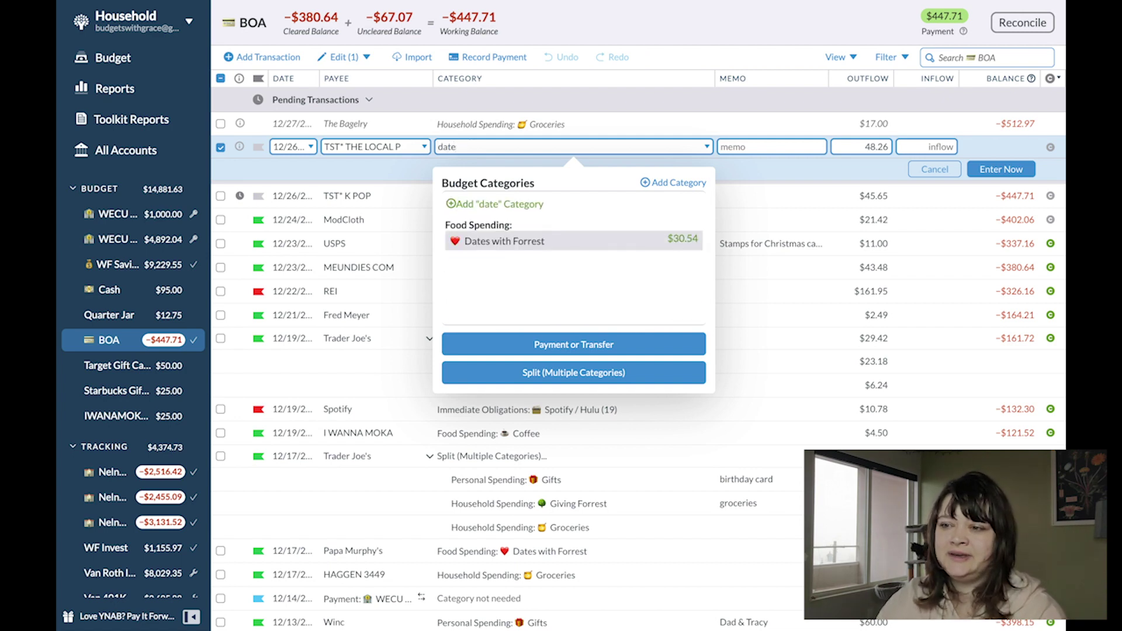
key(Return)
key(Return)
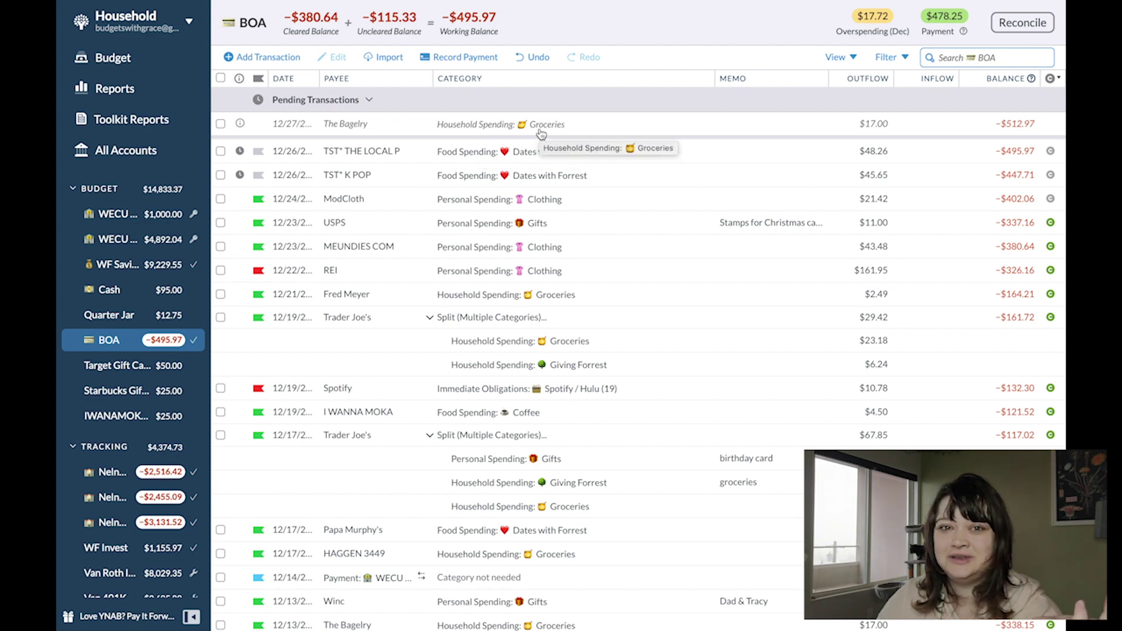
click(520, 120)
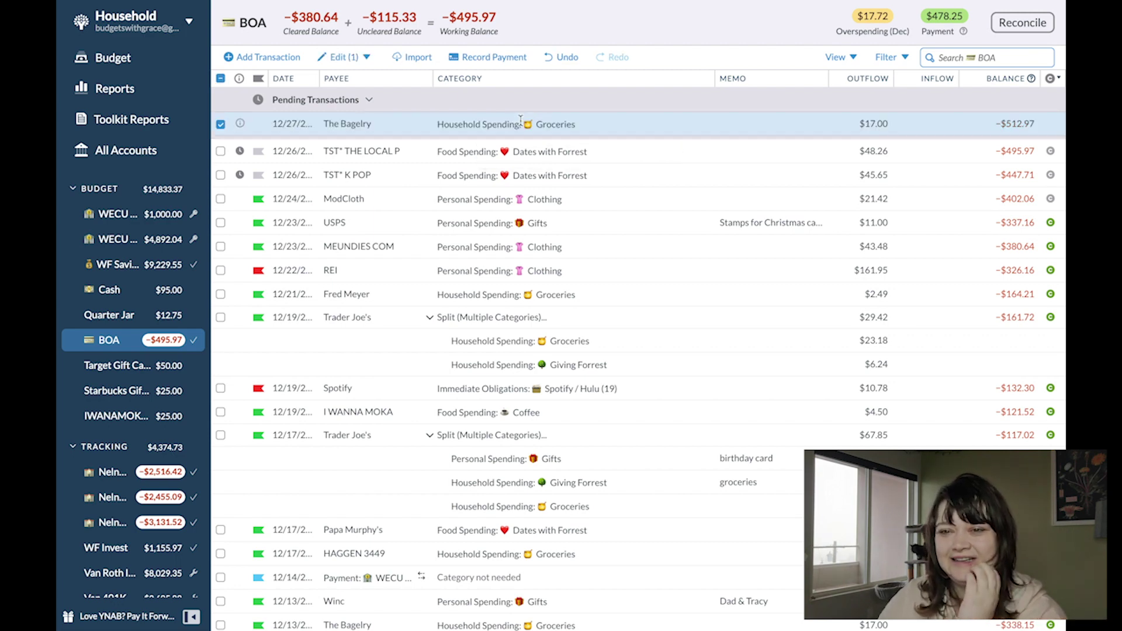
Enter The Bagelry charge out of pending and filter the BOA register to Bagelry transactions.
click(520, 120)
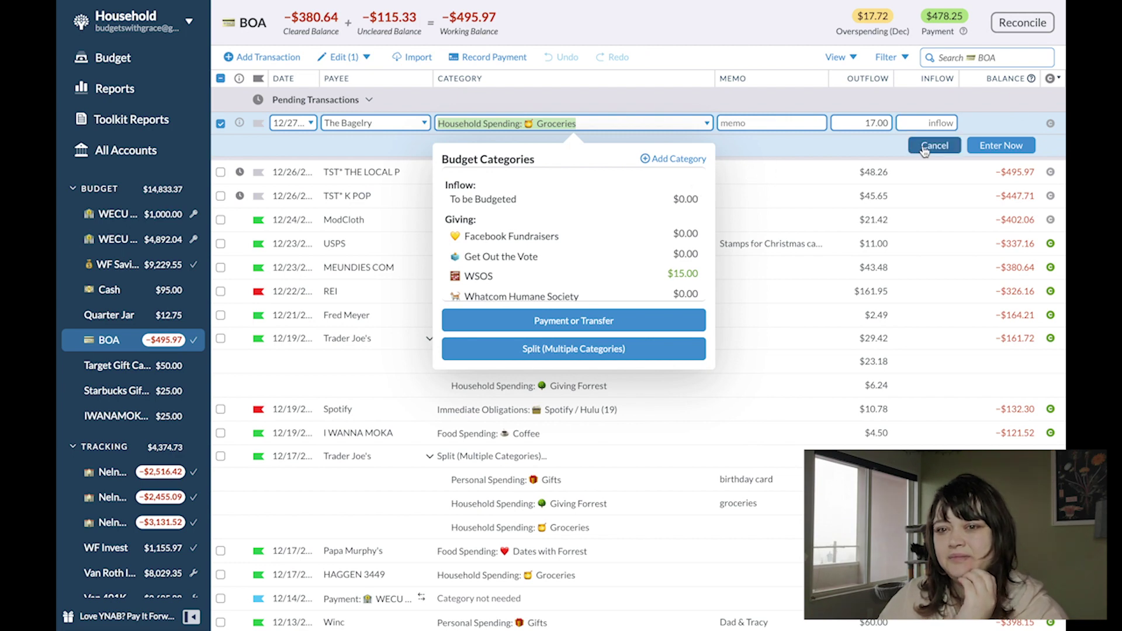
key(Return)
click(596, 122)
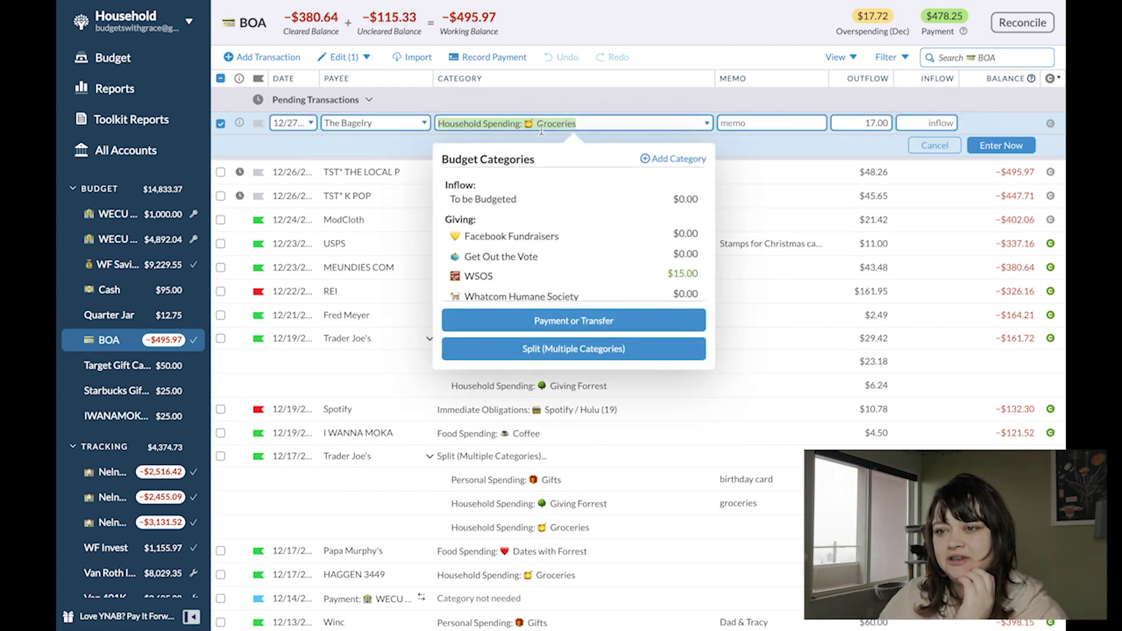
click(1002, 144)
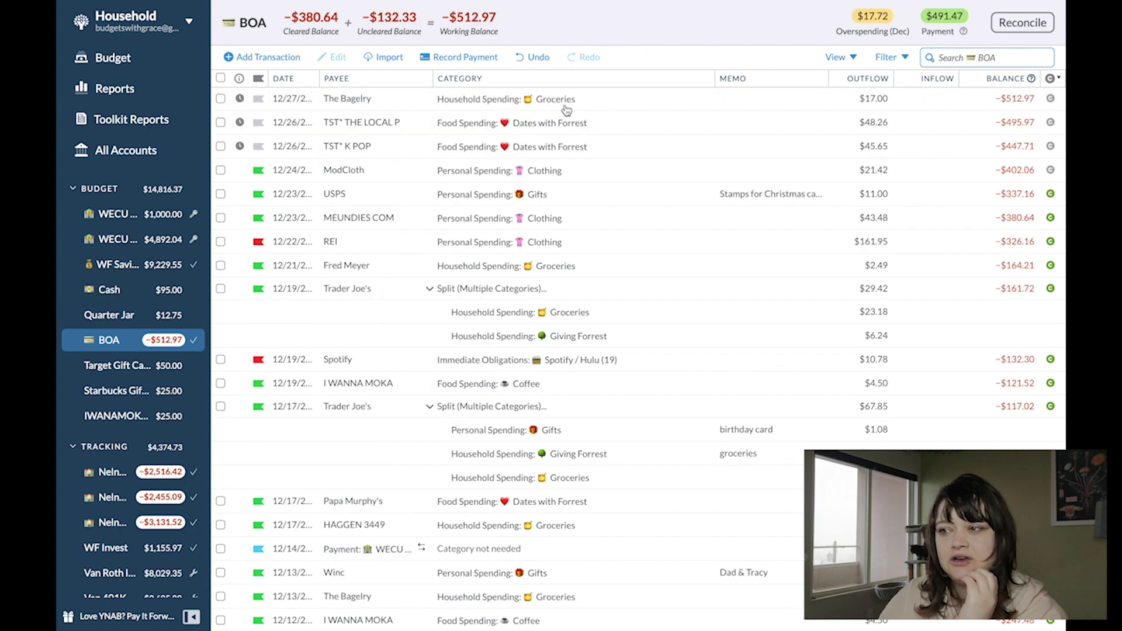
click(994, 58)
text(bage)
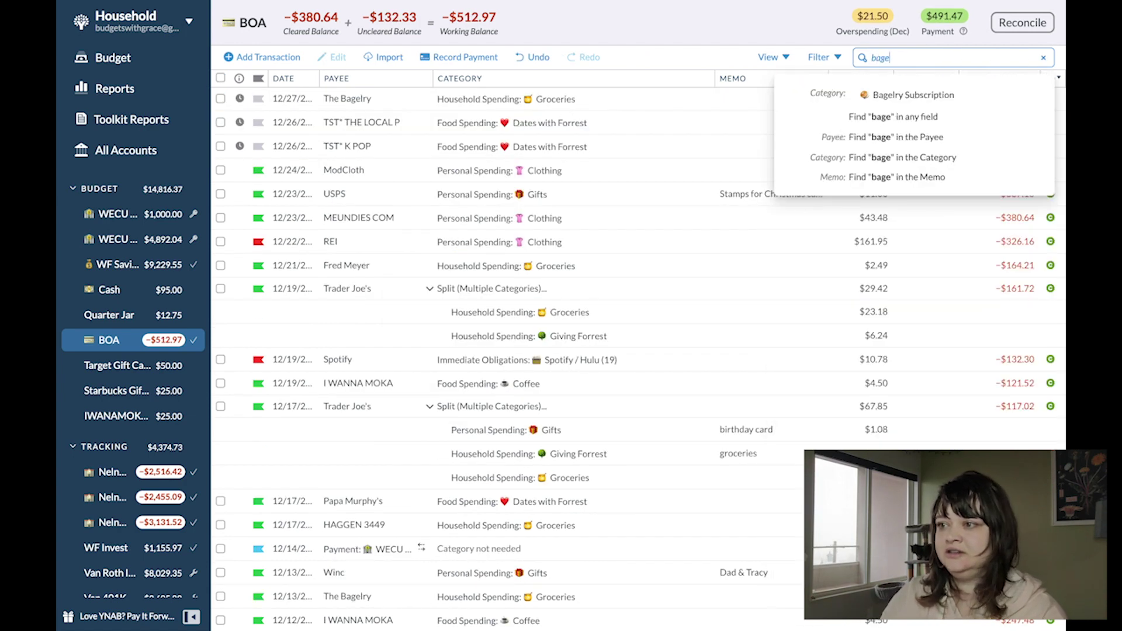
key(Down)
key(Return)
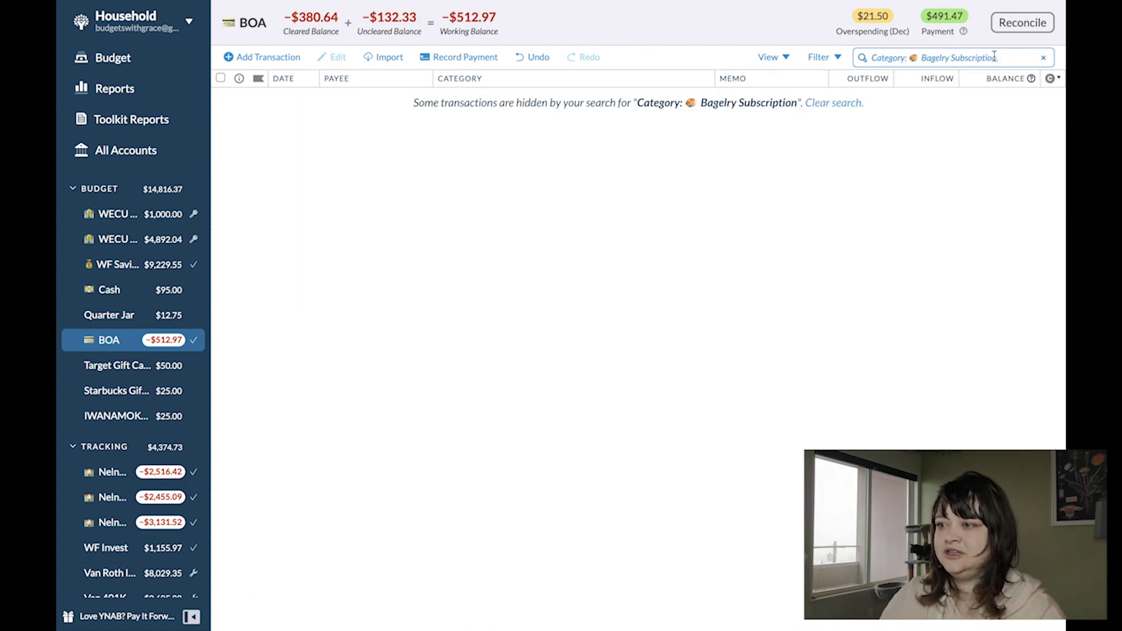
key(BackSpace)
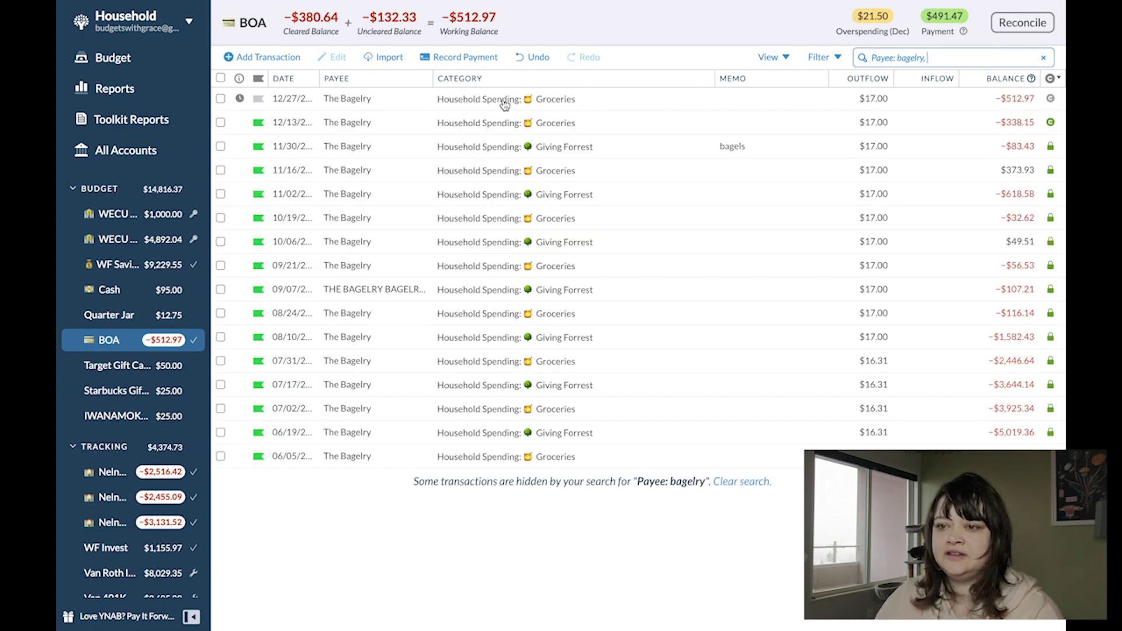
Recategorise the 12/27 Bagelry charge to Giving Forrest, flag it green (Budgeted), and clear the search.
click(504, 100)
click(504, 99)
text(giv)
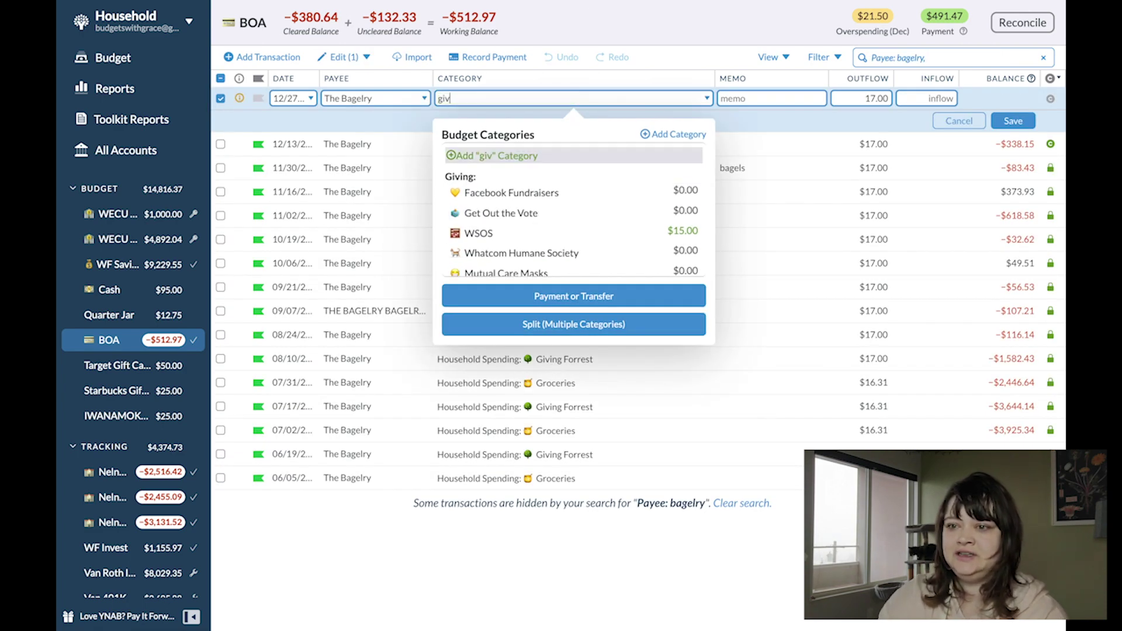
text(ing)
key(ctrl+a)
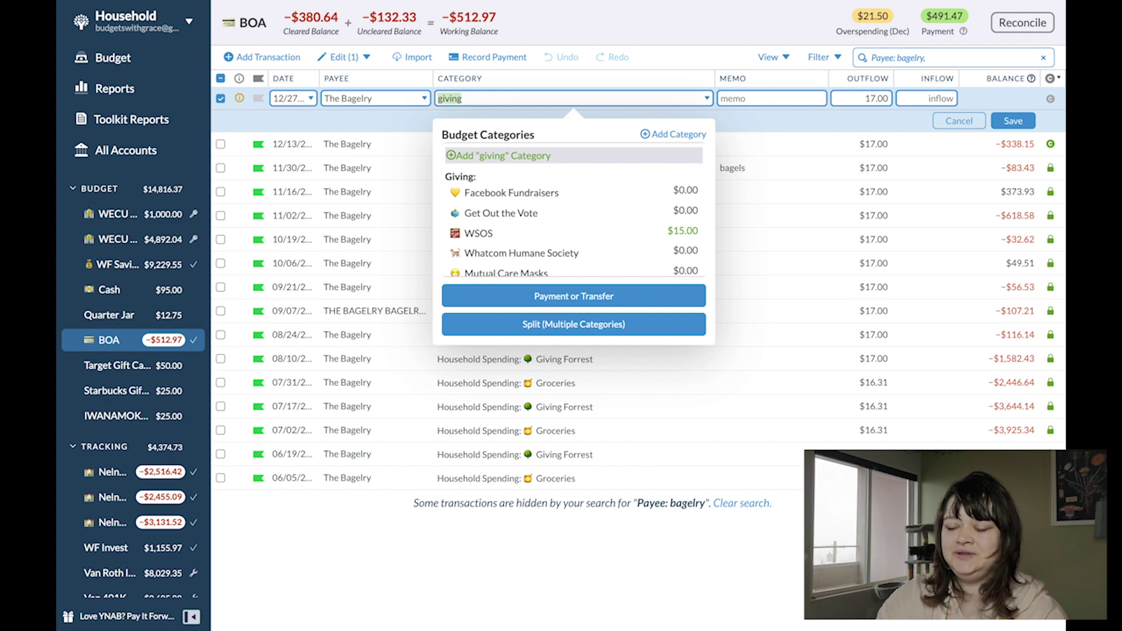
text(forr)
key(Down)
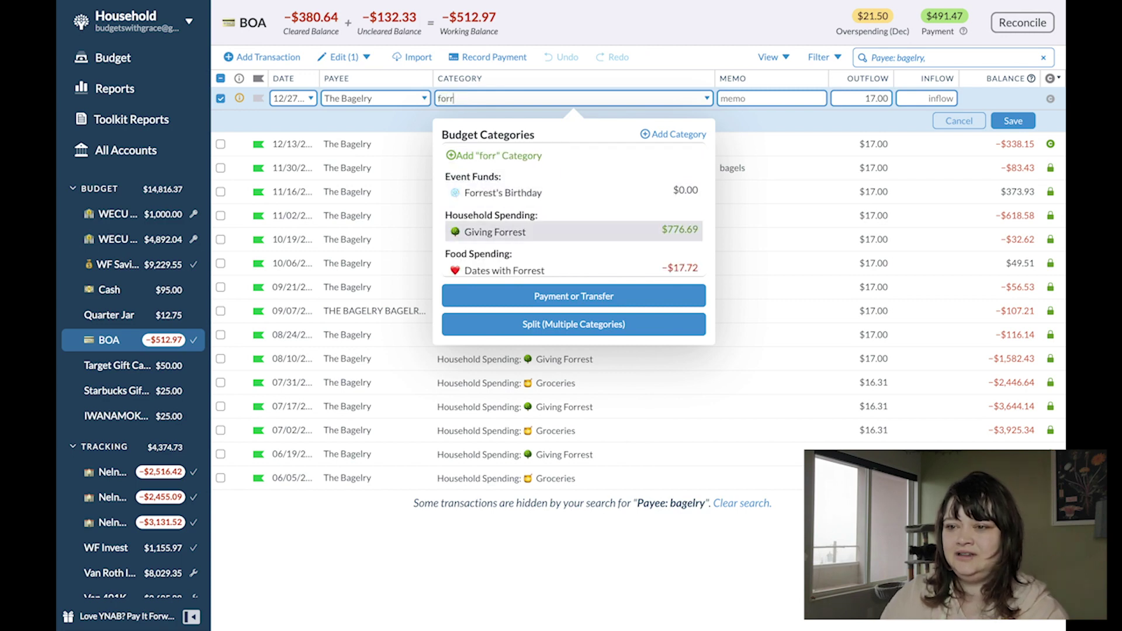
key(Return)
key(Return)
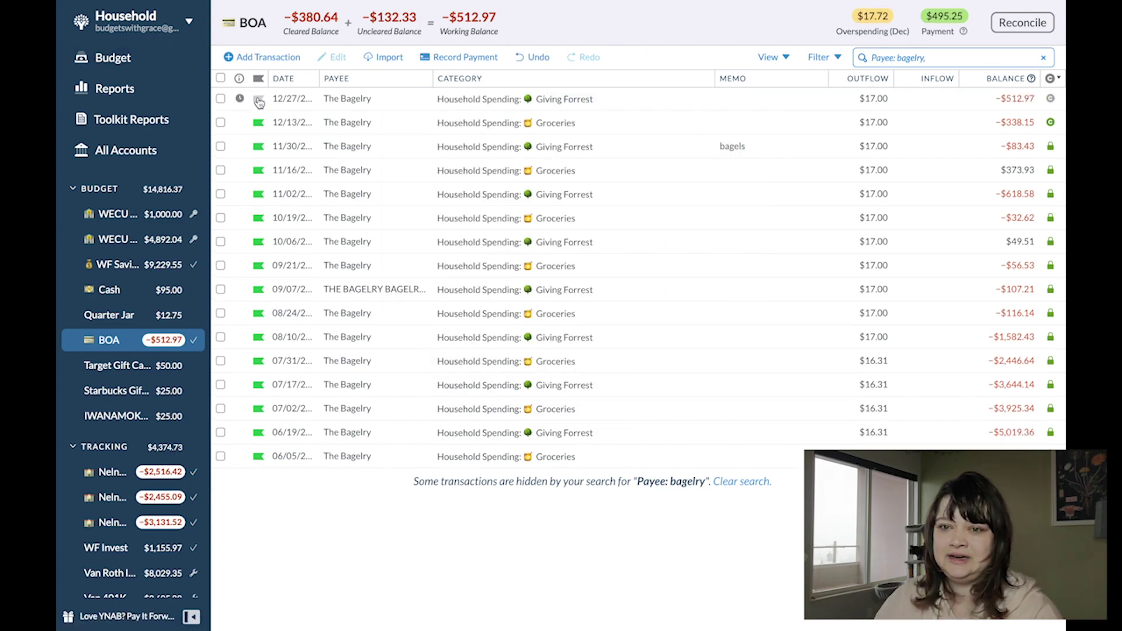
click(258, 98)
click(249, 213)
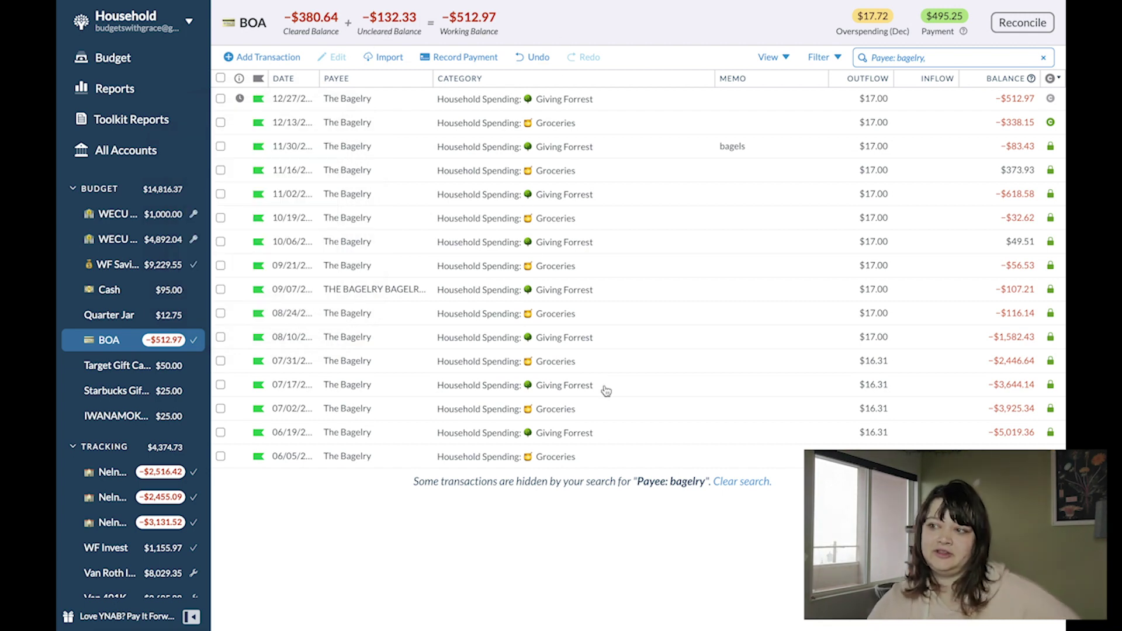
click(754, 482)
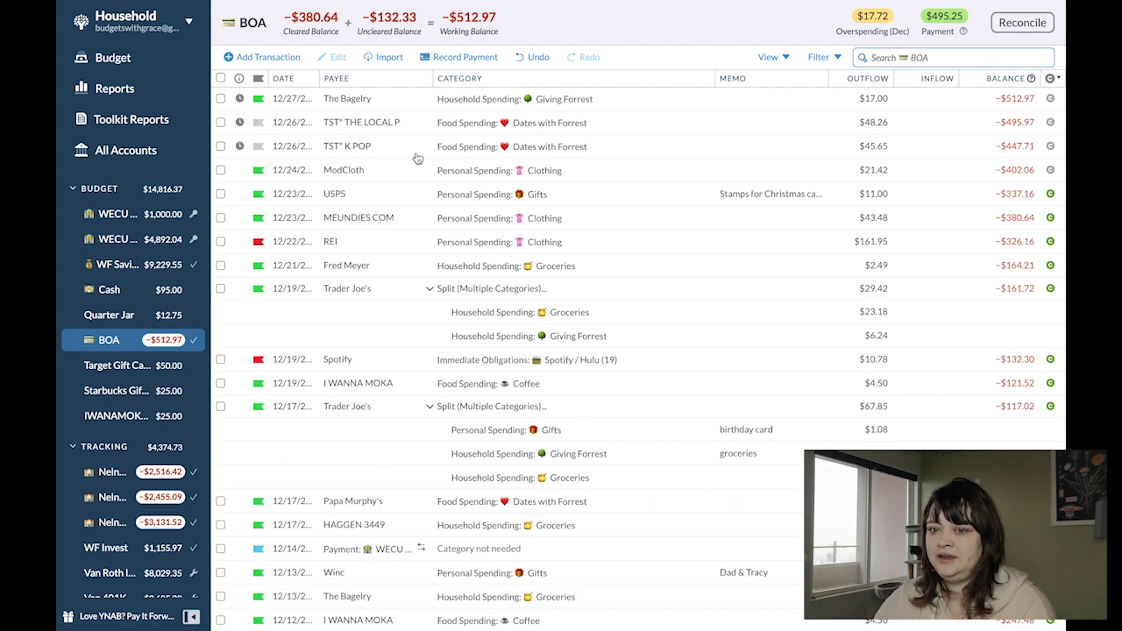
Flag TST* K POP green as Budgeted and TST* THE LOCAL P orange.
click(258, 147)
click(260, 260)
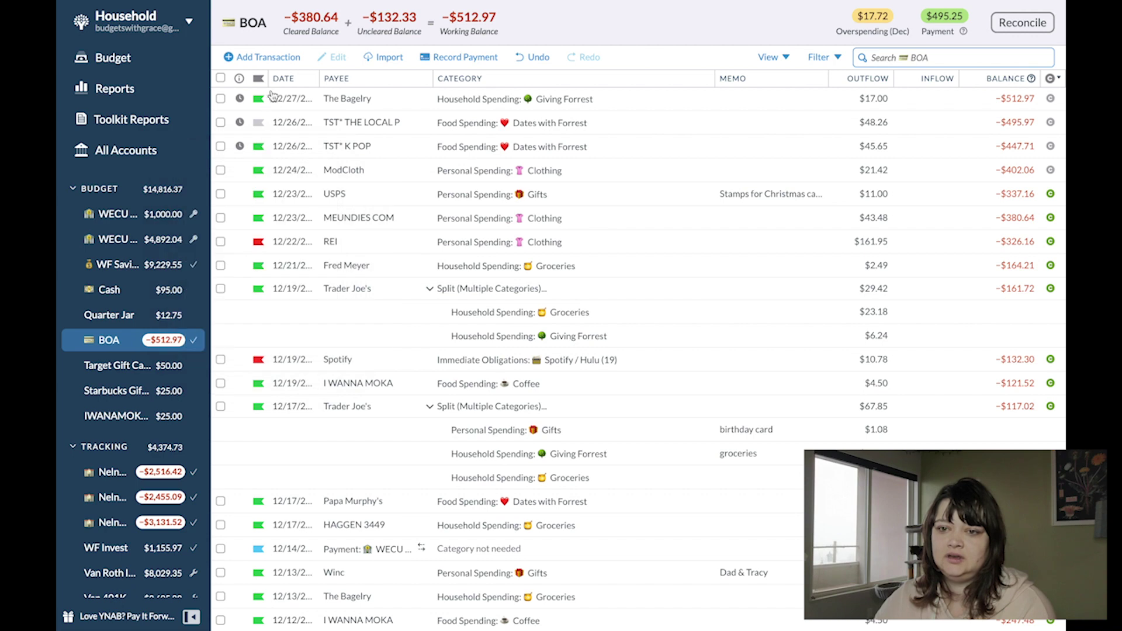
click(262, 124)
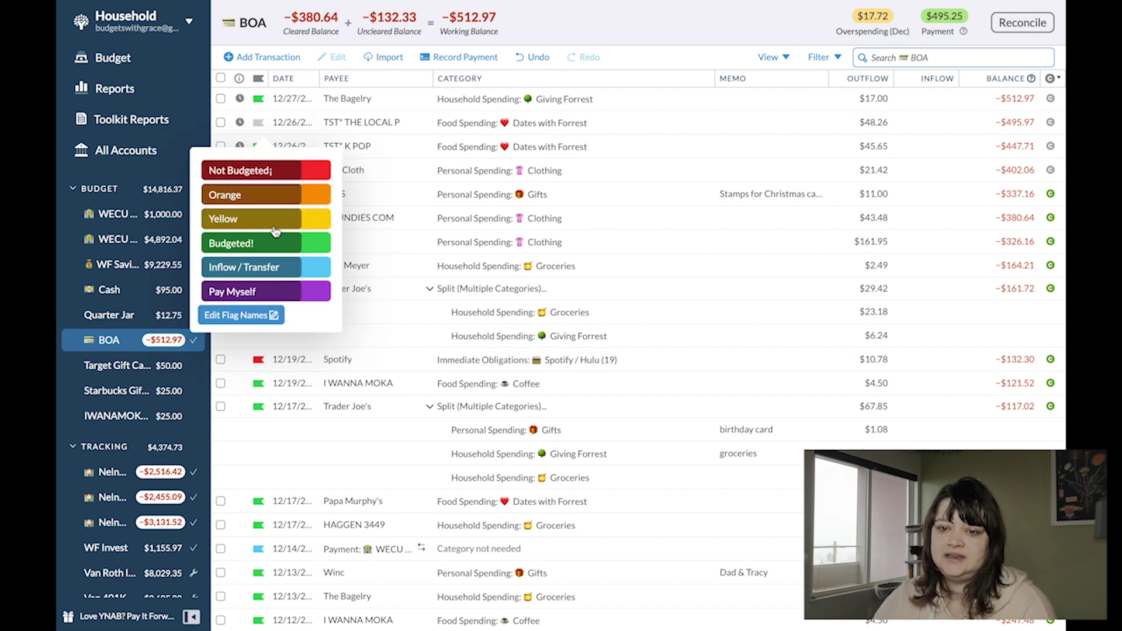
click(246, 197)
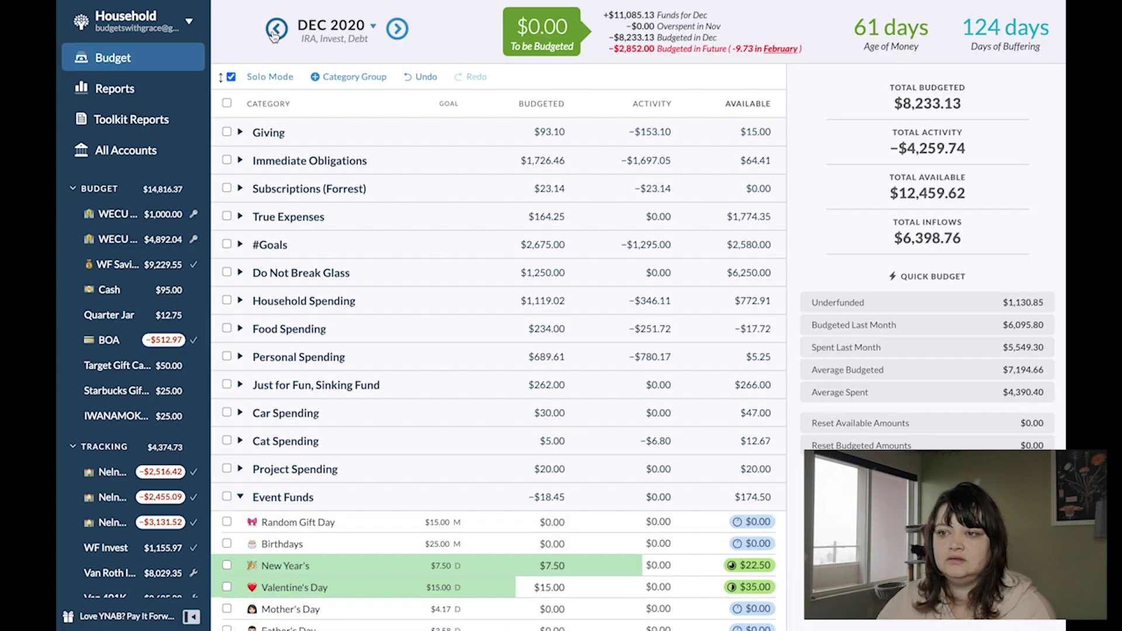
click(239, 300)
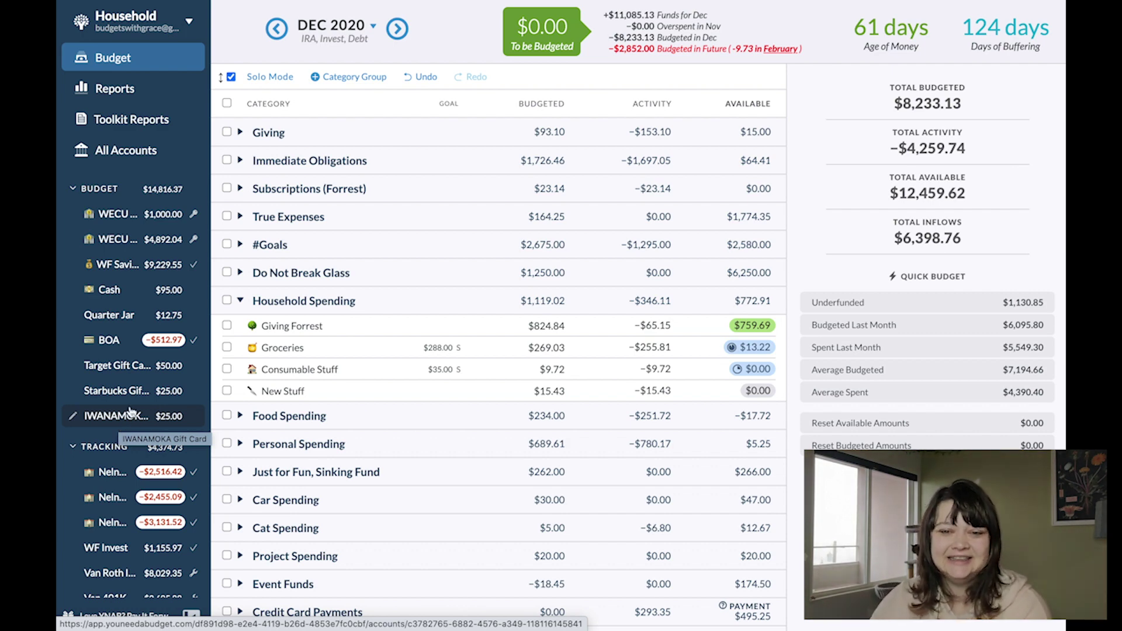
click(113, 346)
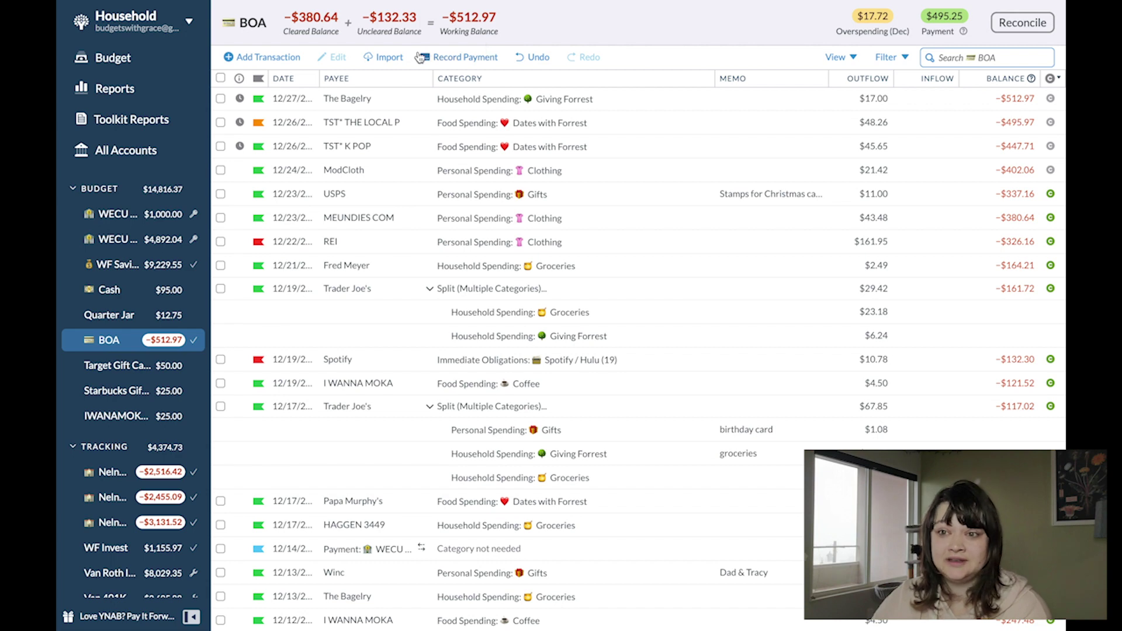
Record a $495.25 payment to the BOA card dated 12/28.
click(460, 59)
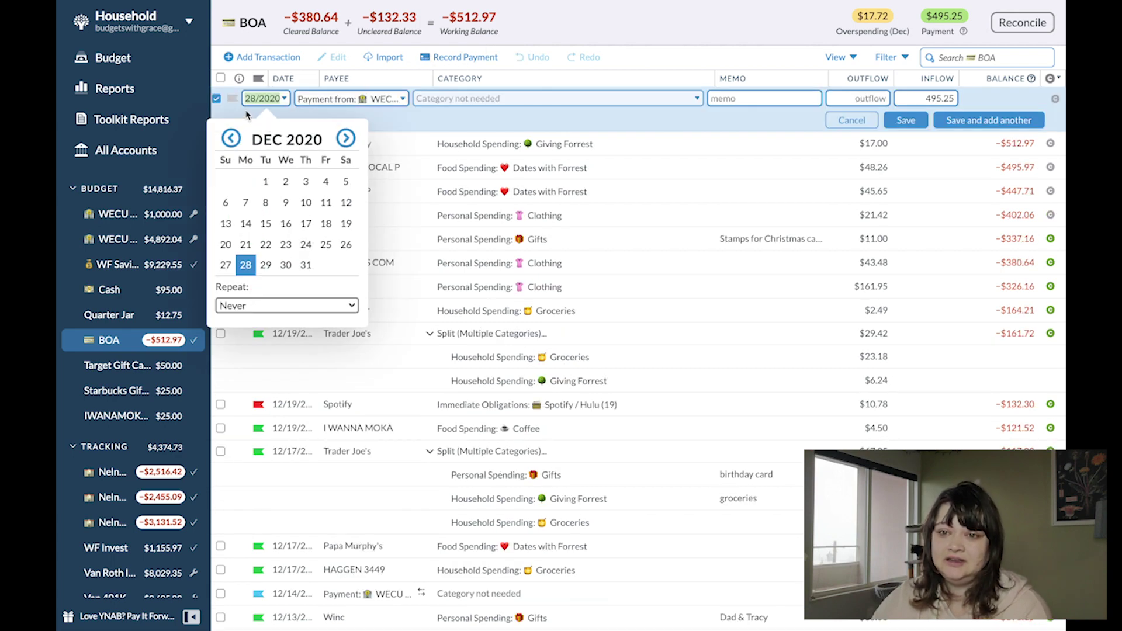
click(416, 110)
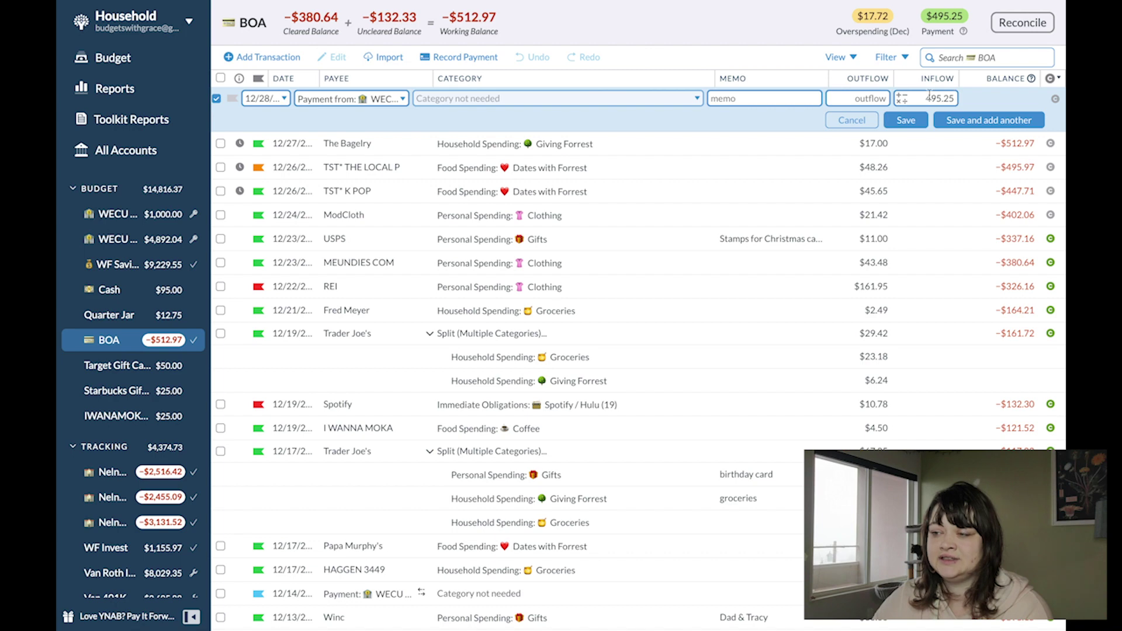
drag(924, 99, 959, 98)
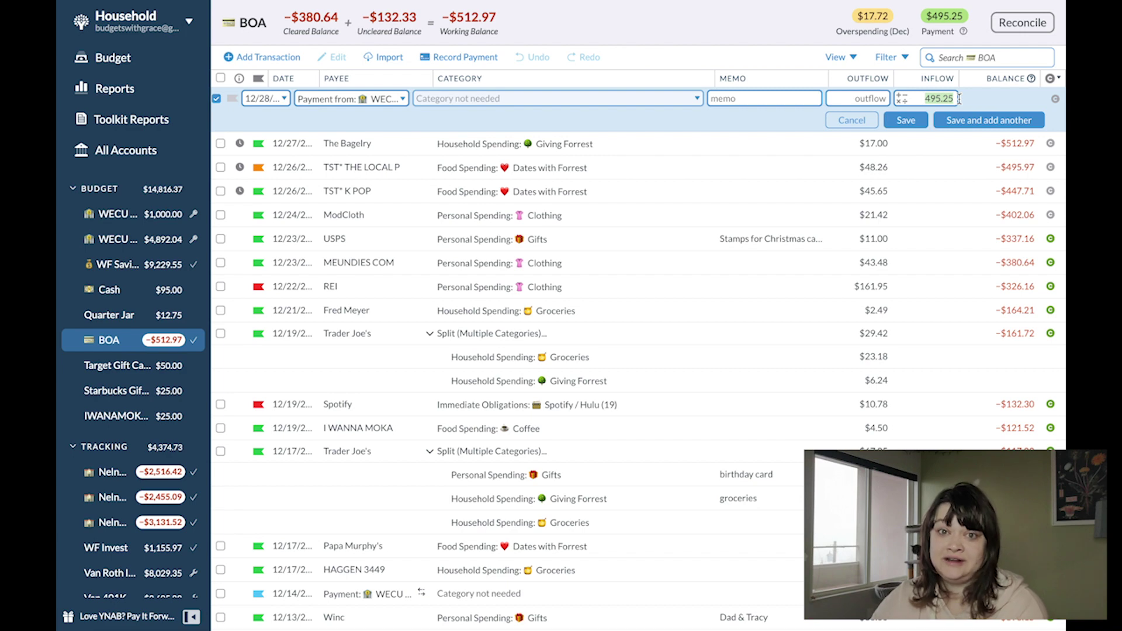
click(867, 16)
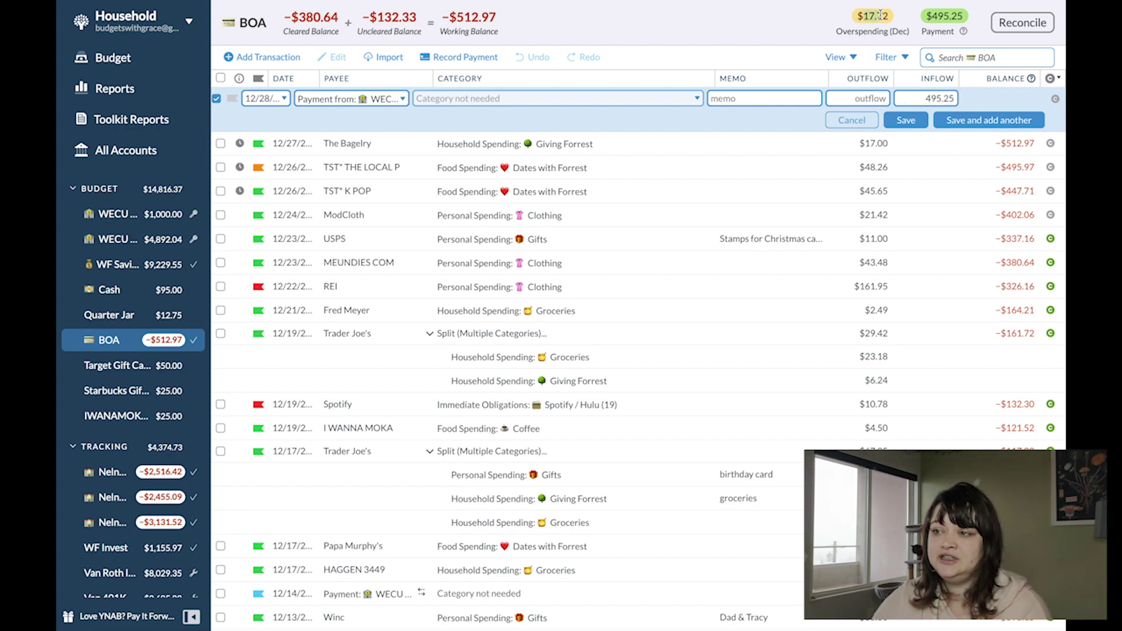
click(924, 99)
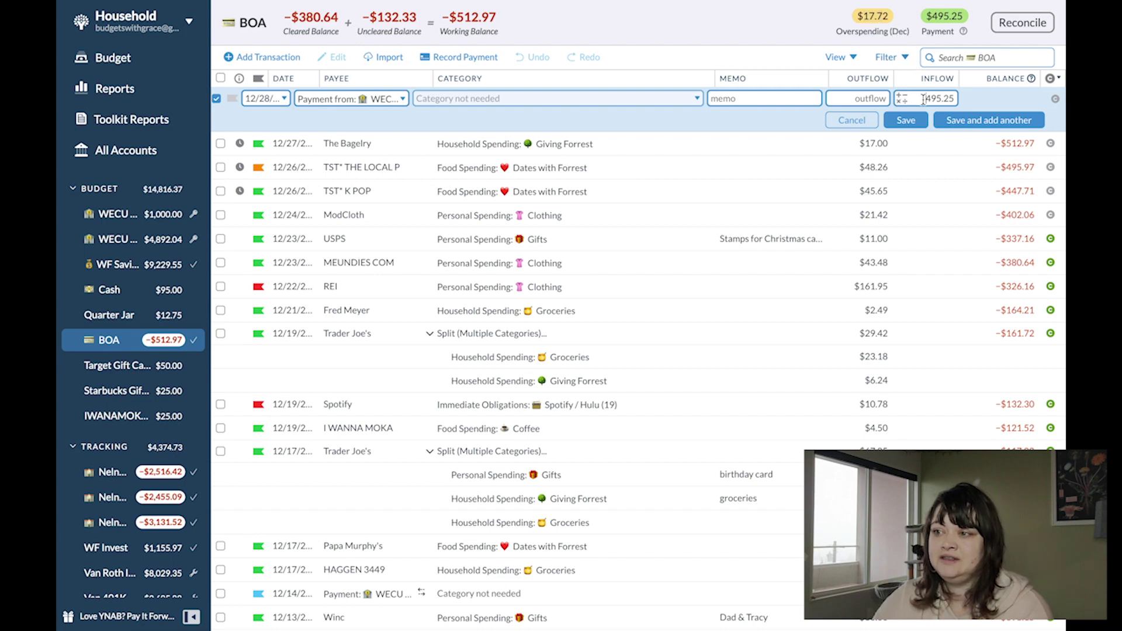
double_click(923, 100)
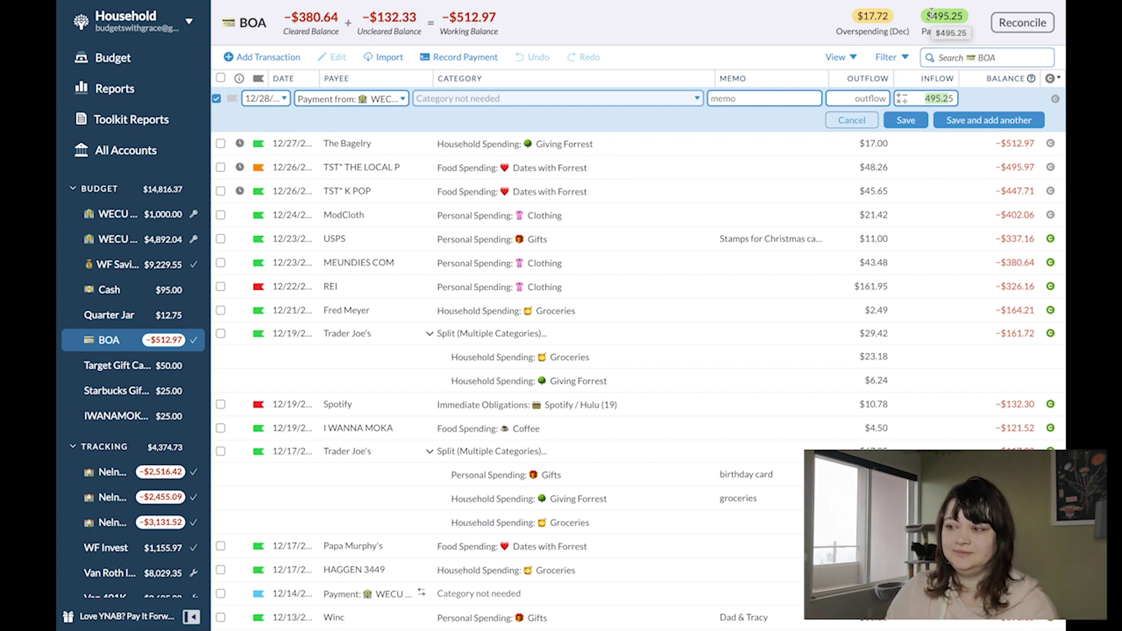
key(Return)
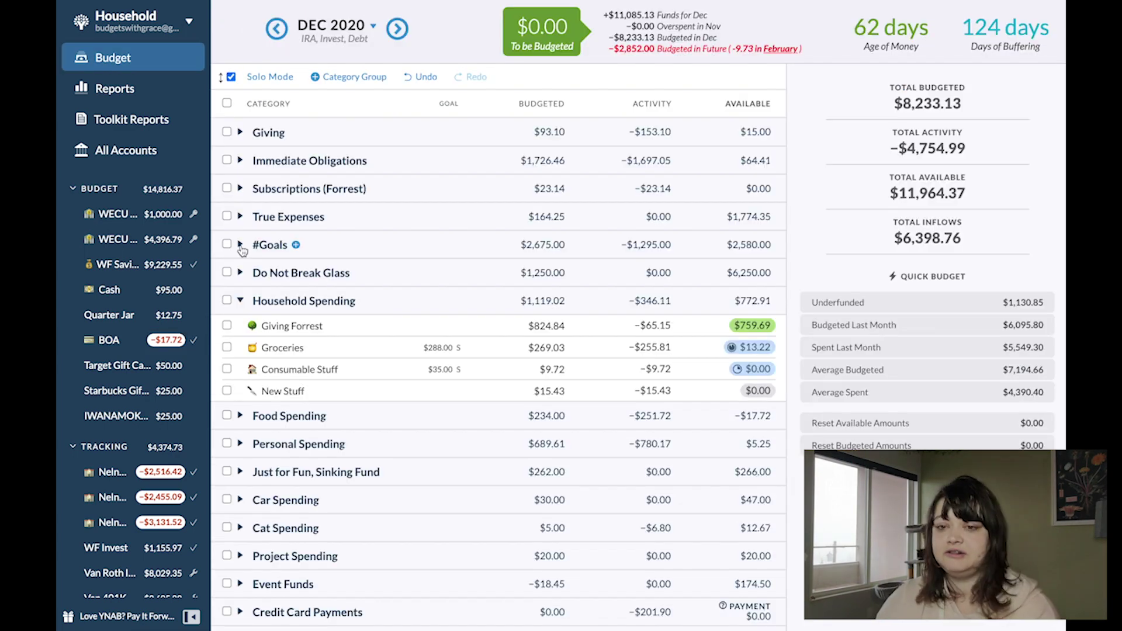
click(241, 245)
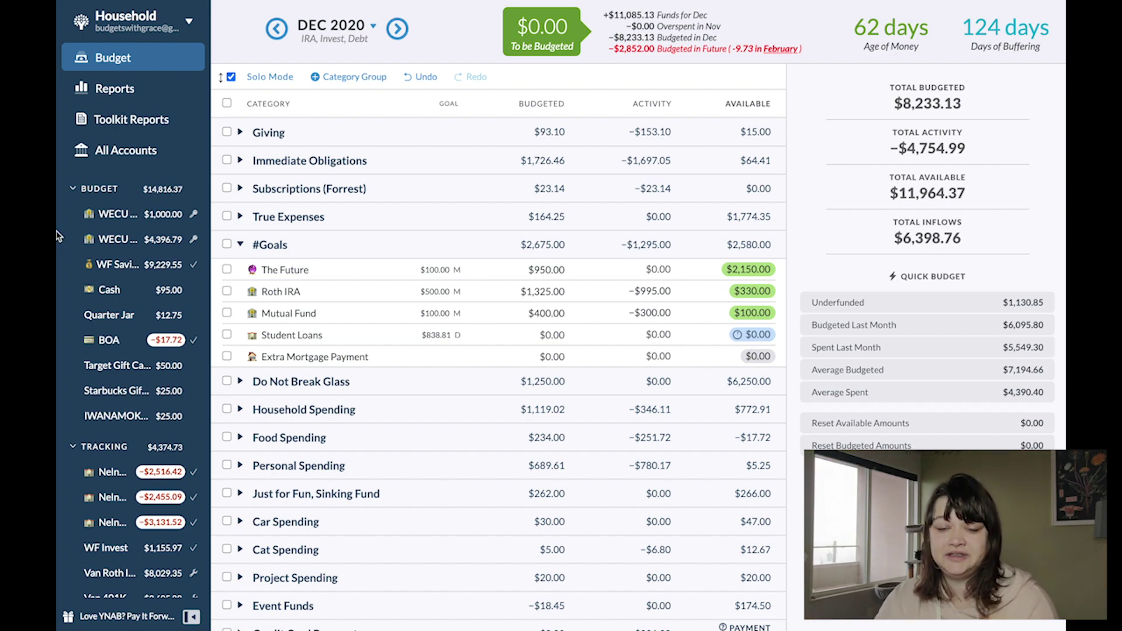
In WECU Checking, add a 12/28 $100.00 transfer to Van Mutual Fund.
click(125, 242)
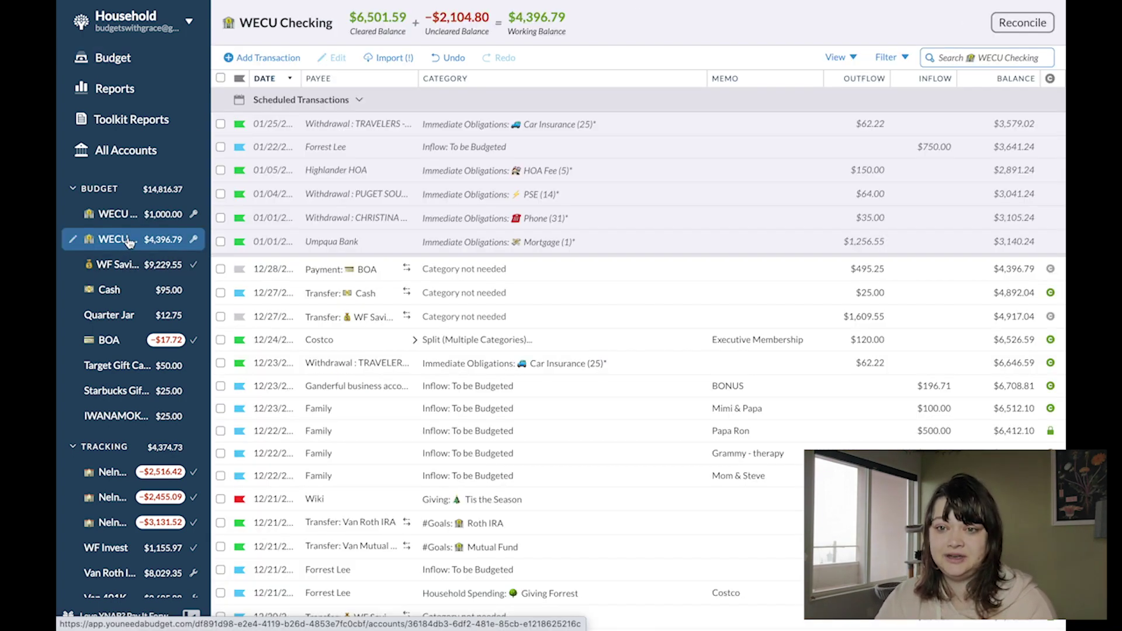
click(271, 58)
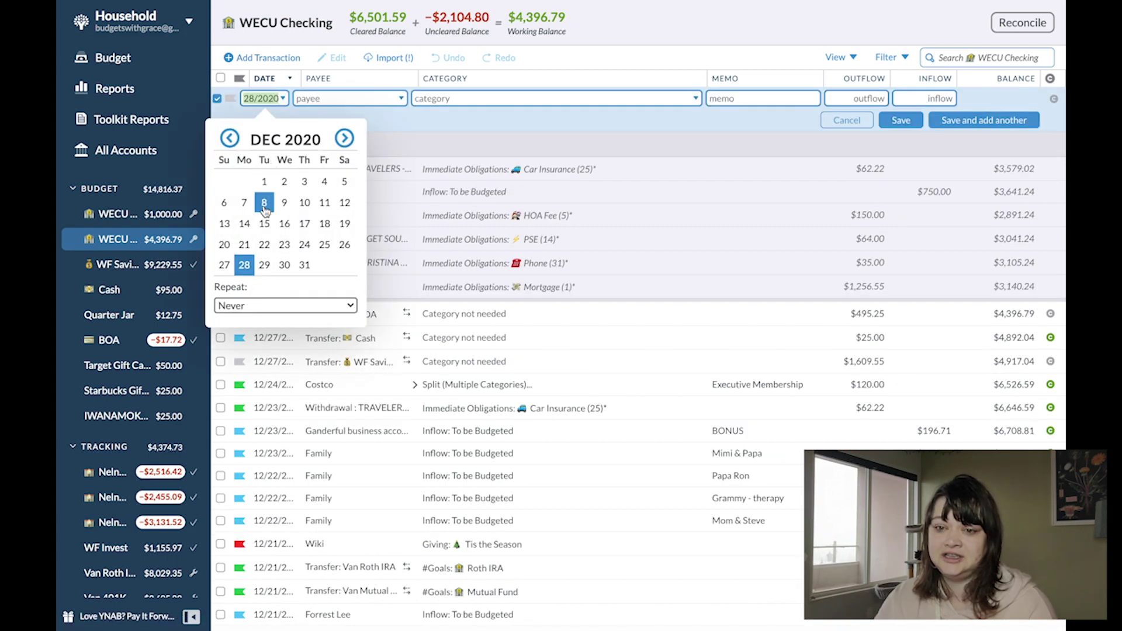
click(323, 100)
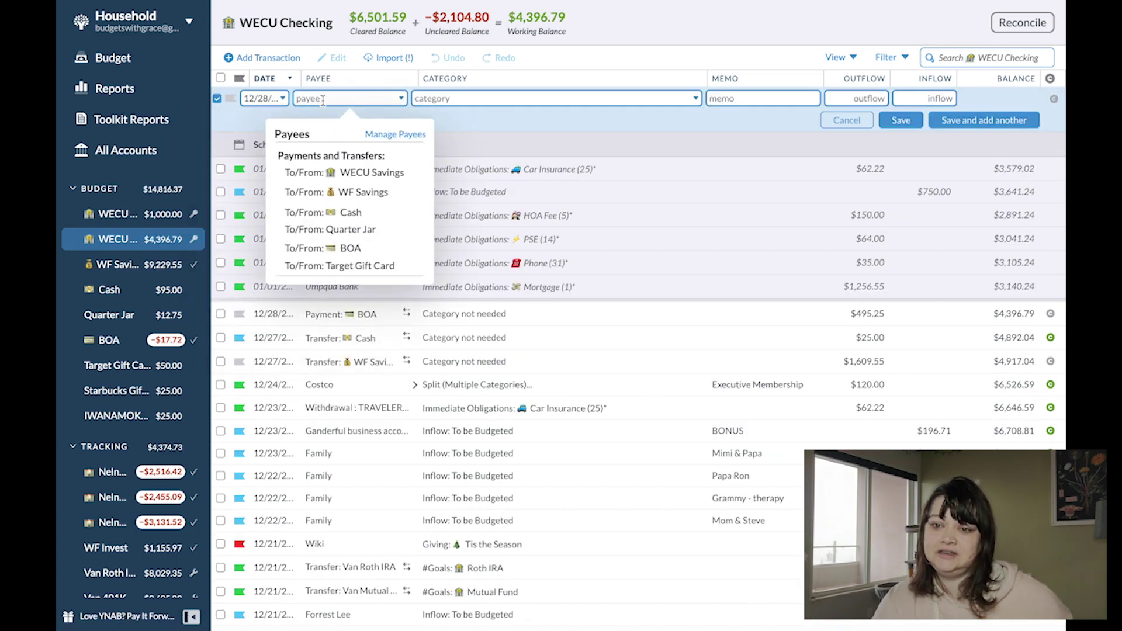
scroll(375, 246, down, 5)
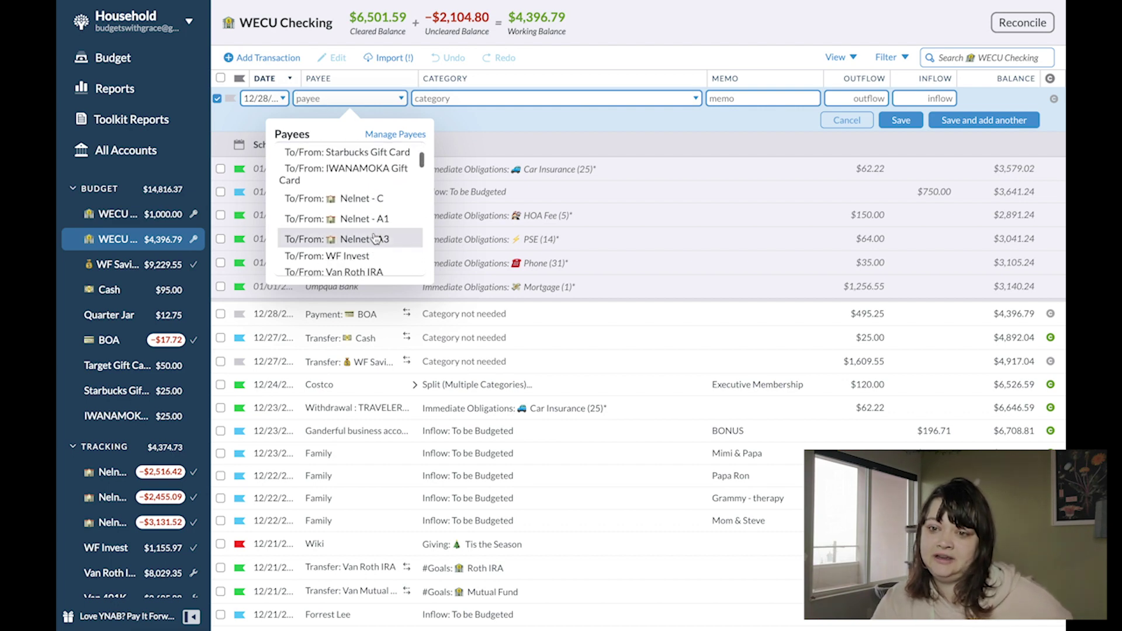
scroll(375, 239, down, 3)
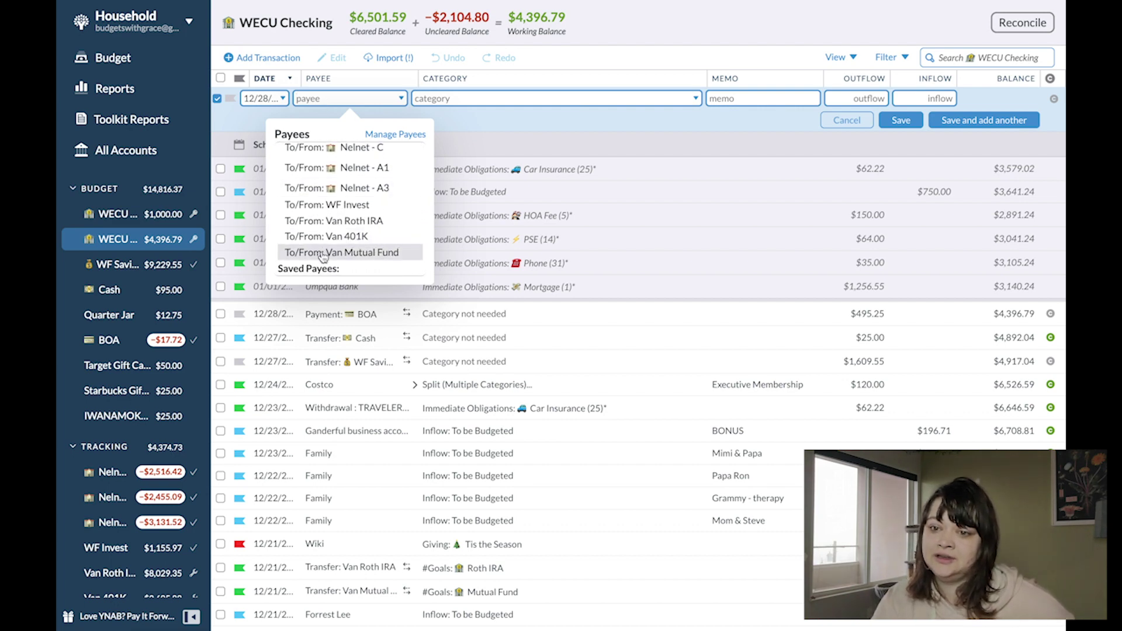
click(322, 253)
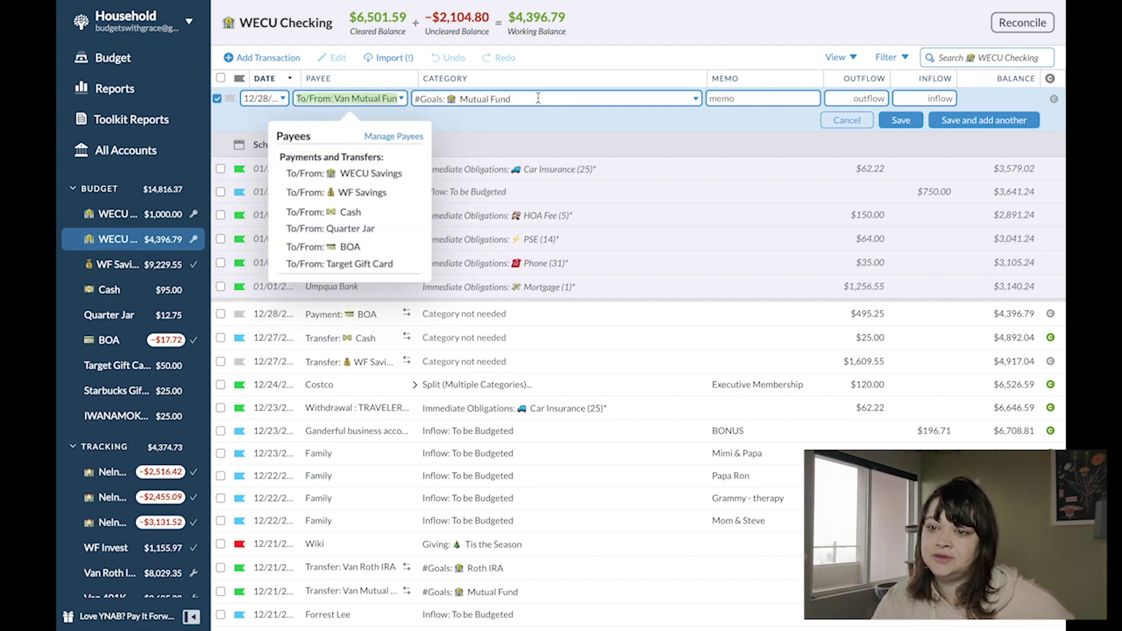
click(770, 98)
click(875, 99)
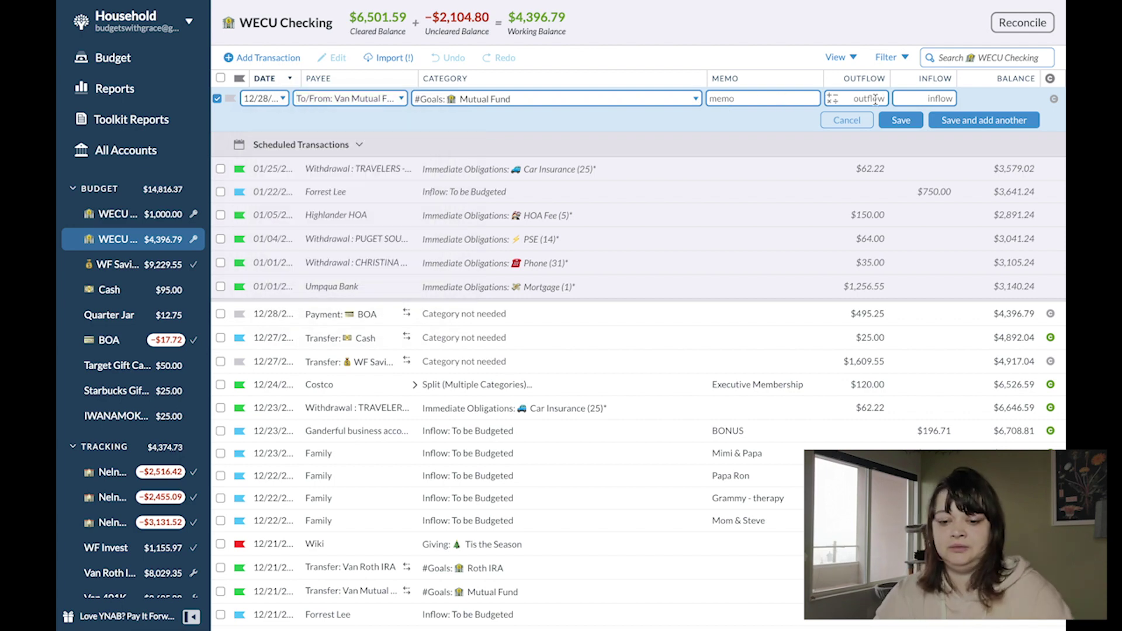
text(100)
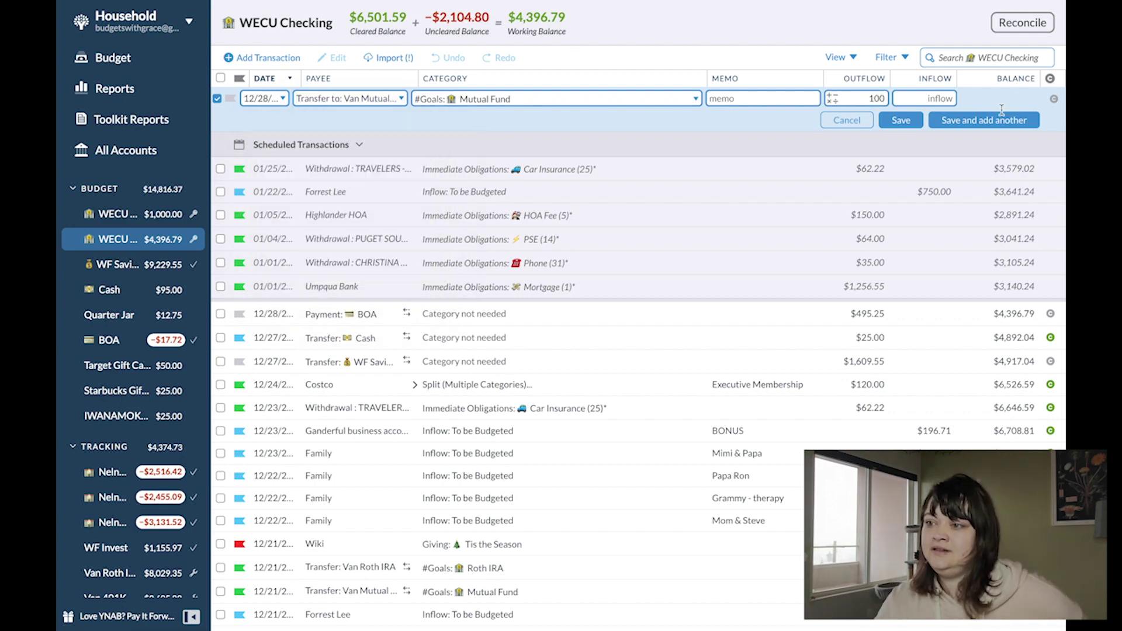
click(903, 121)
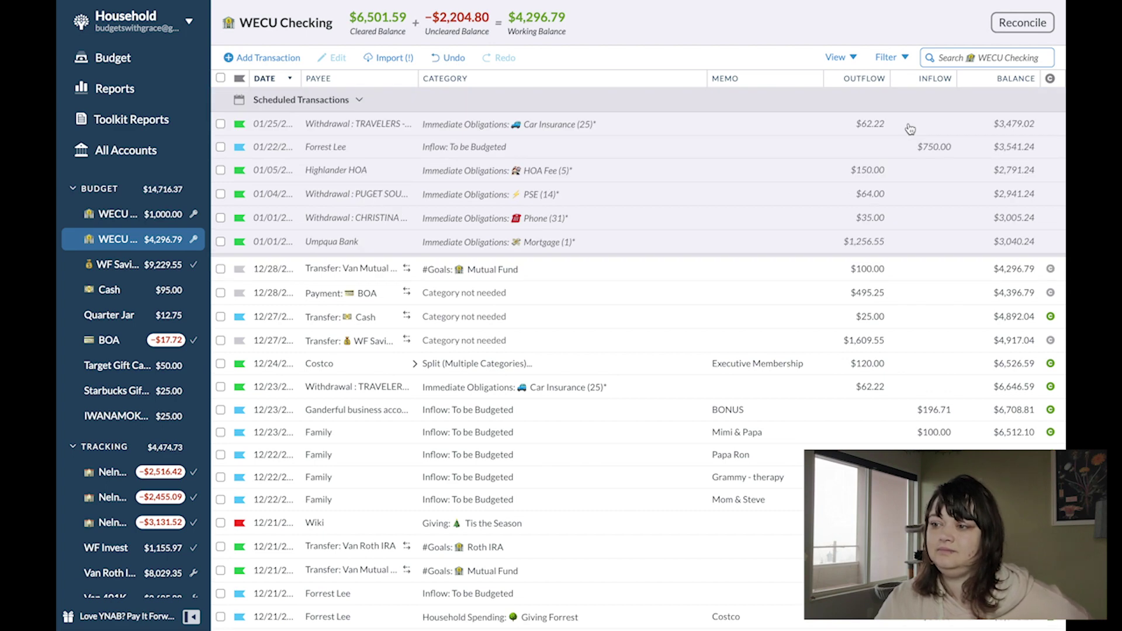
click(241, 348)
Flag the WF Savings, BOA payment and Van Mutual transfer rows blue, then start a new transaction.
click(250, 485)
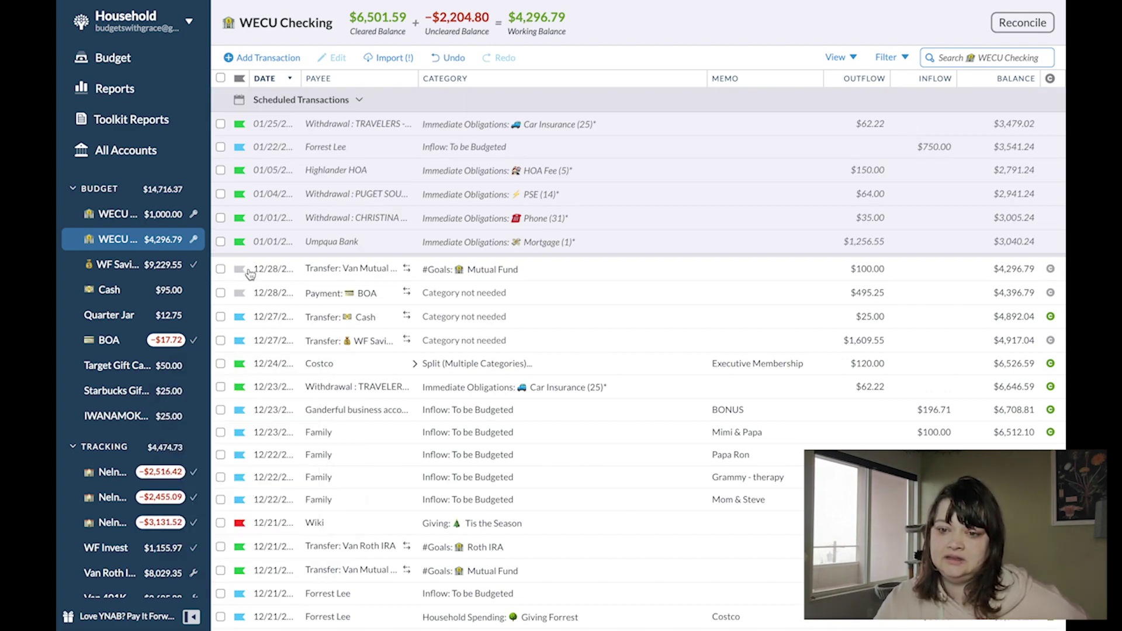
click(240, 294)
click(241, 439)
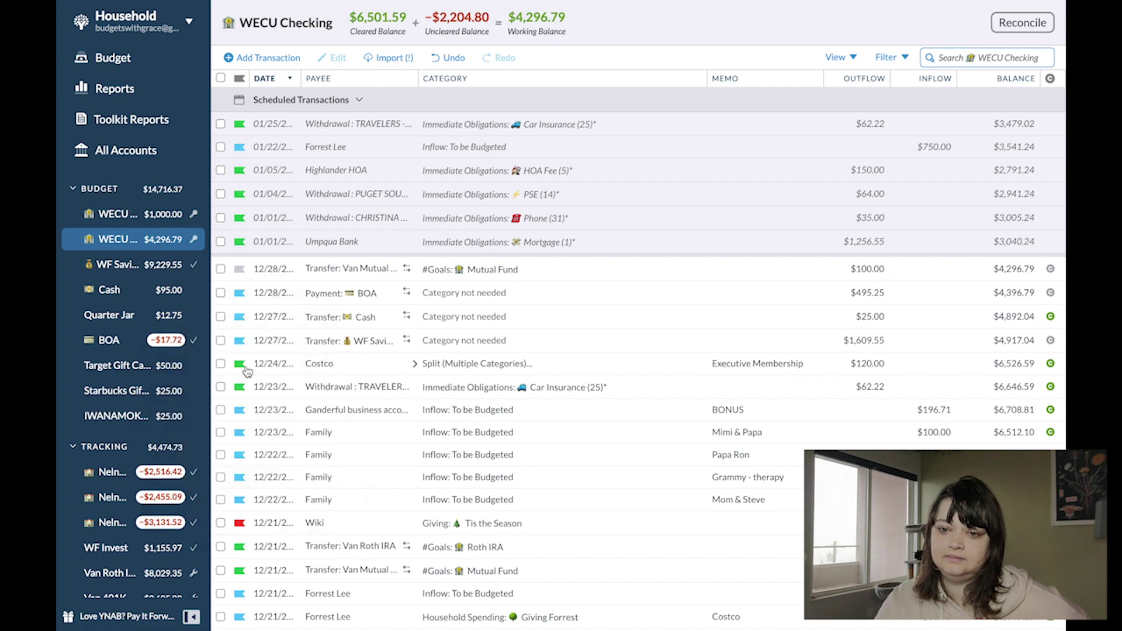
click(240, 269)
click(238, 400)
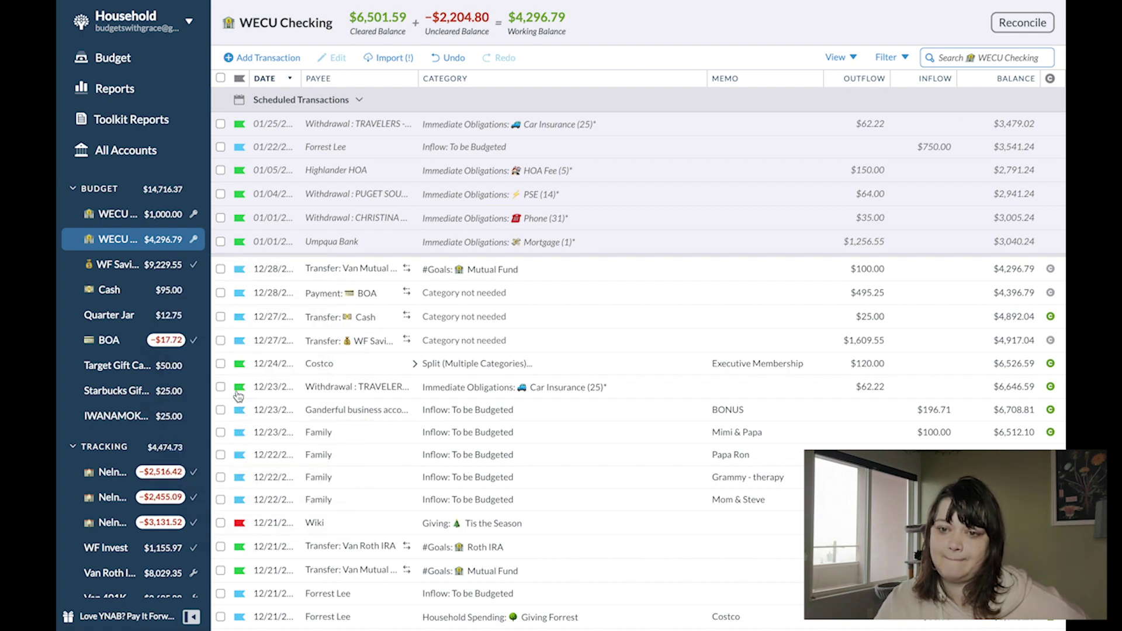
click(255, 58)
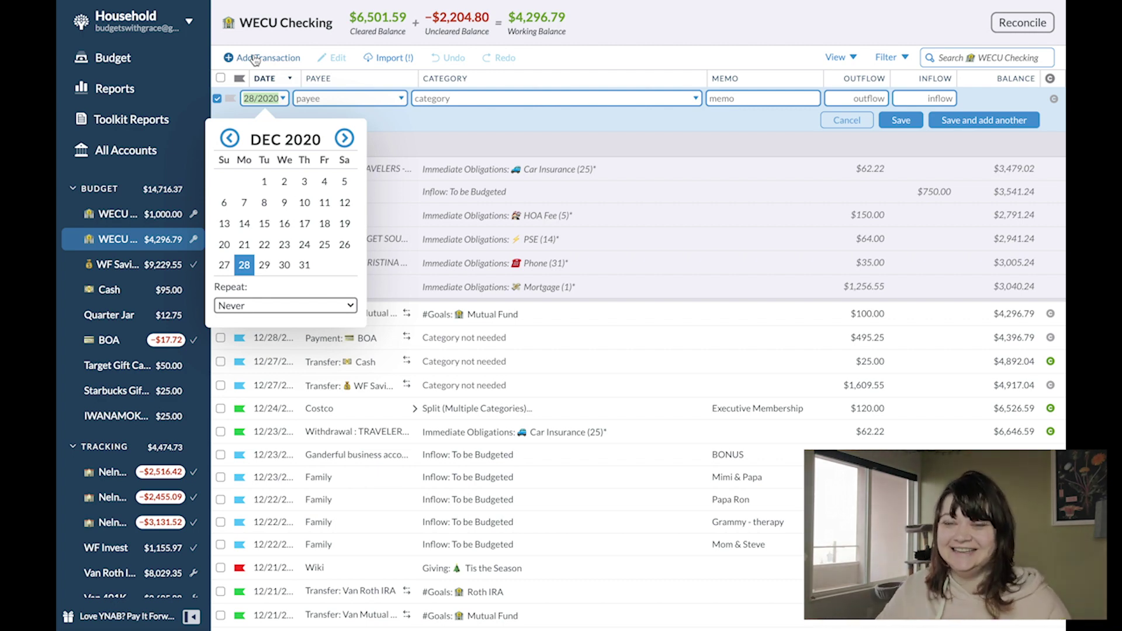
Record a 12/28 $330.00 outflow to Van Roth IRA under #Goals: Roth IRA and save it.
key(Tab)
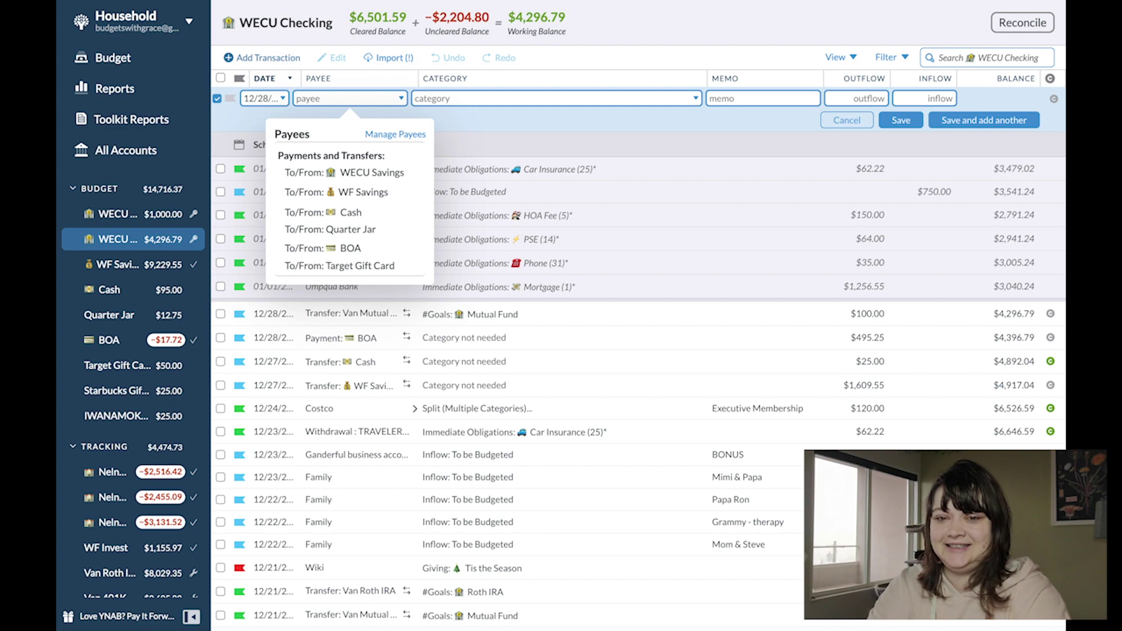
scroll(379, 231, down, 5)
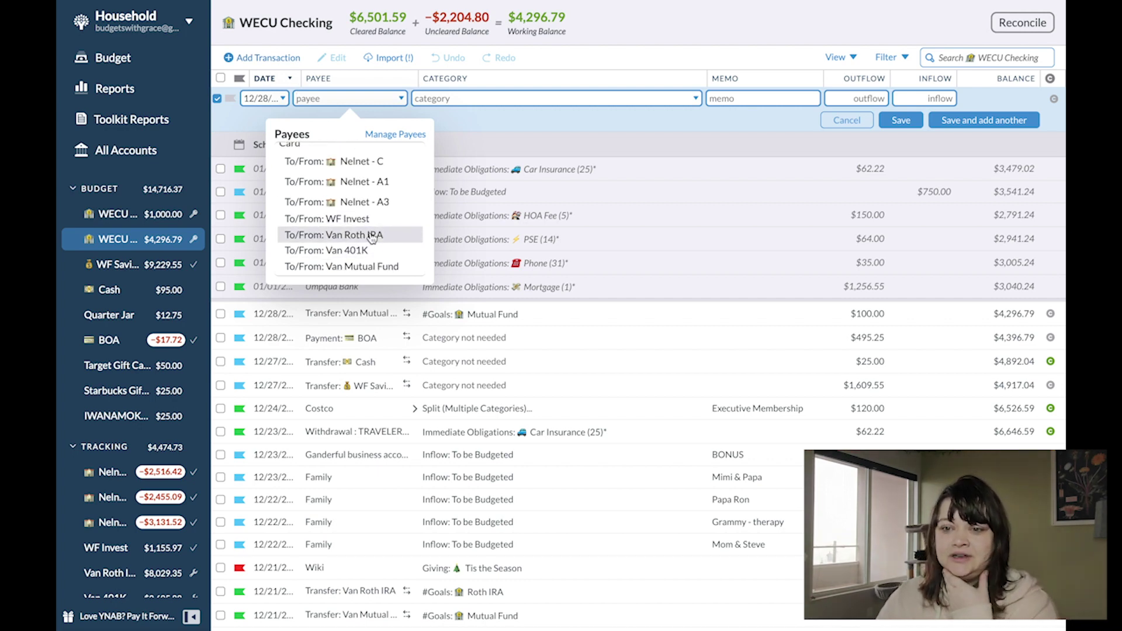
click(371, 236)
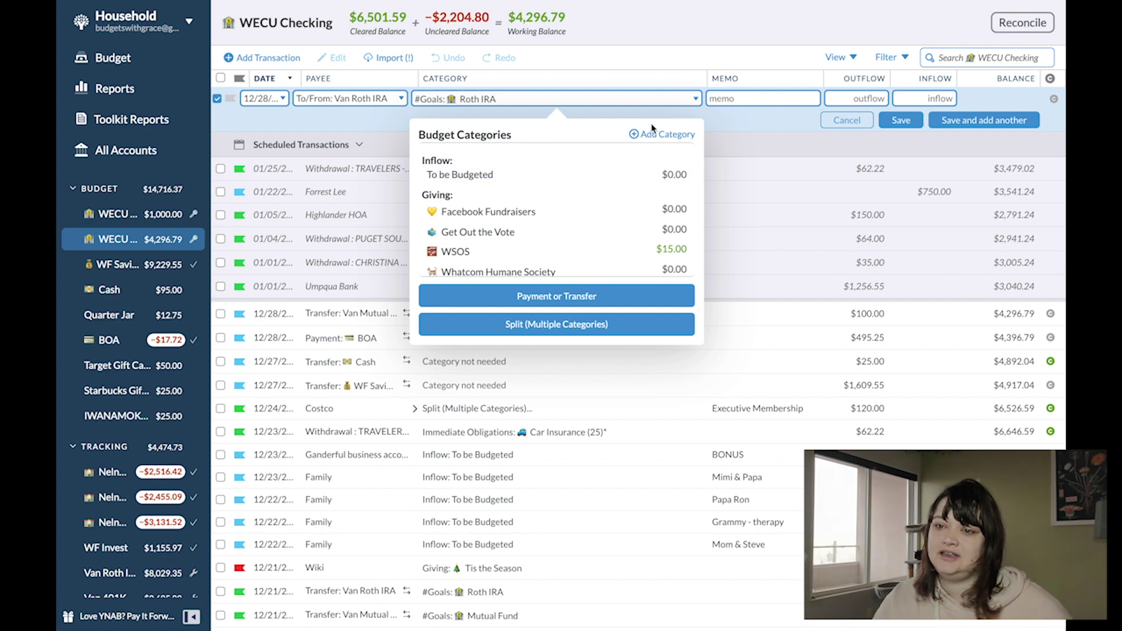
click(841, 97)
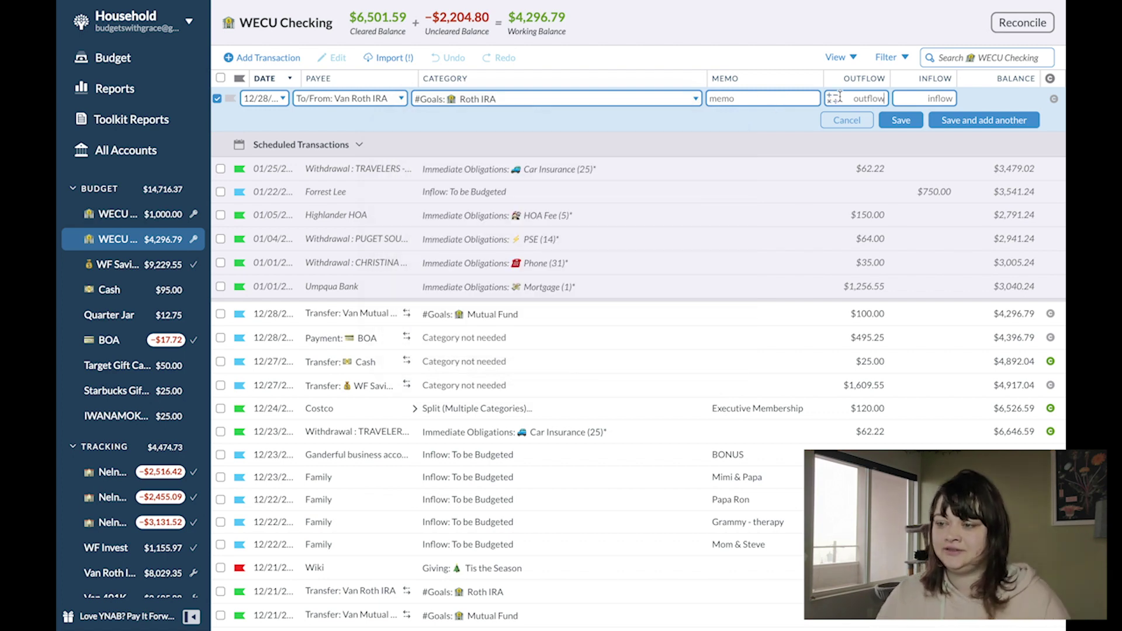
text(330)
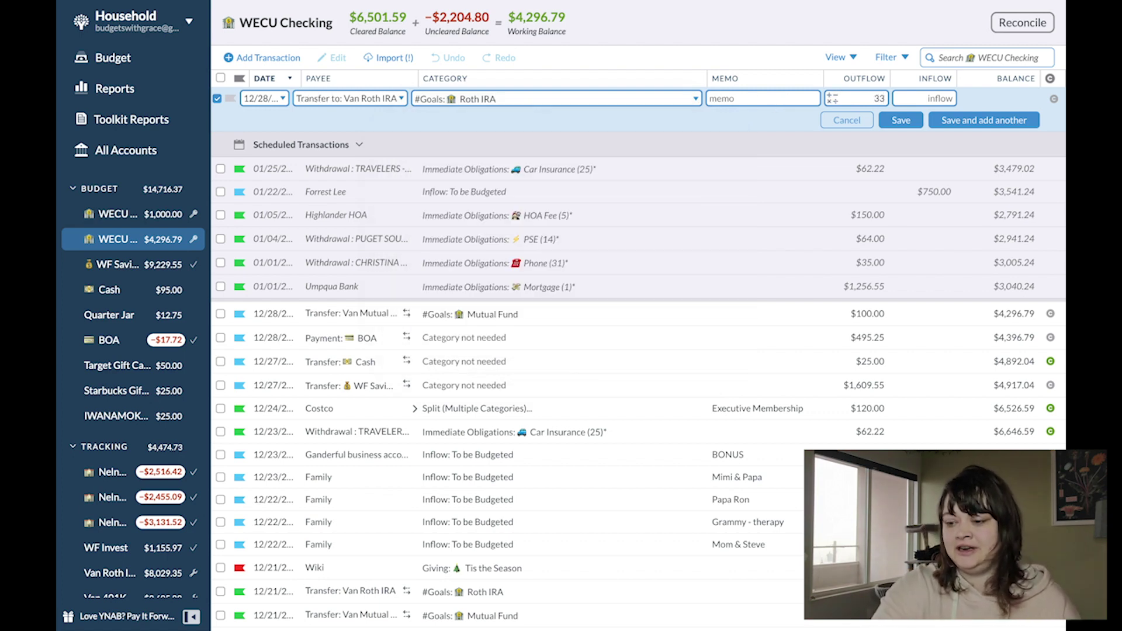
click(685, 100)
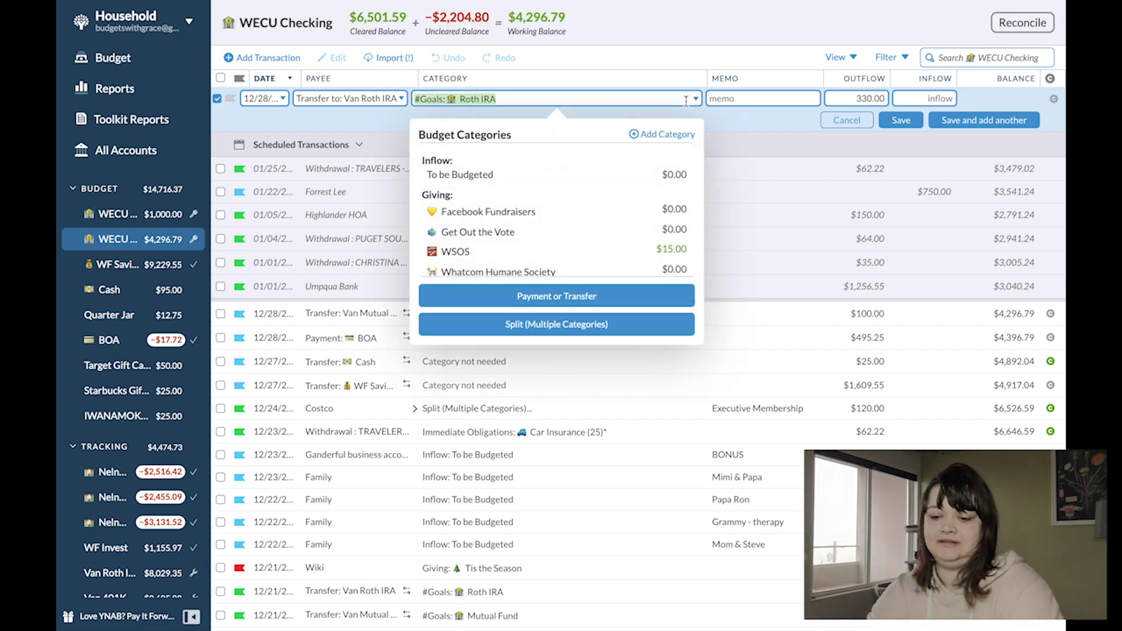
text(roth)
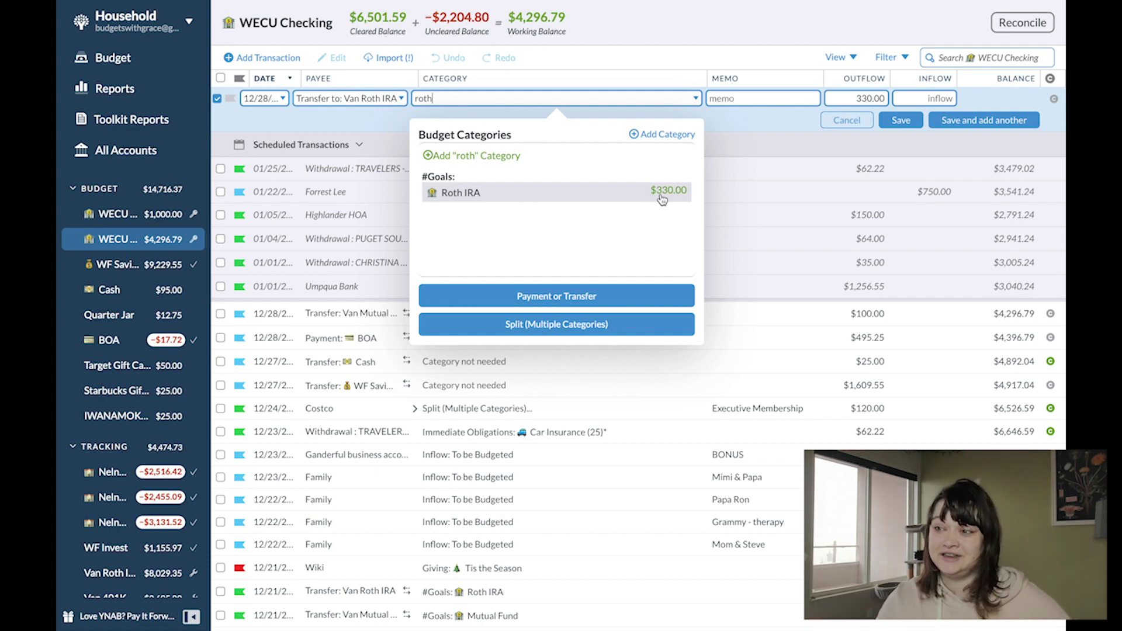
click(900, 121)
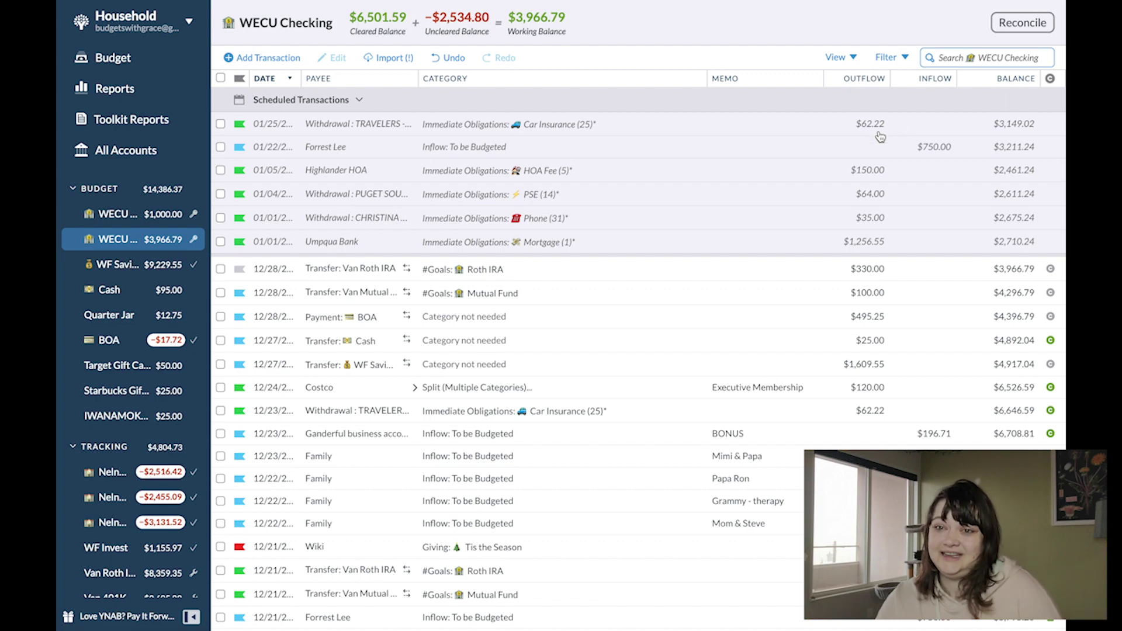
View the Spending By Category report for March–December 2020 and expand the #Goals breakdown.
click(125, 50)
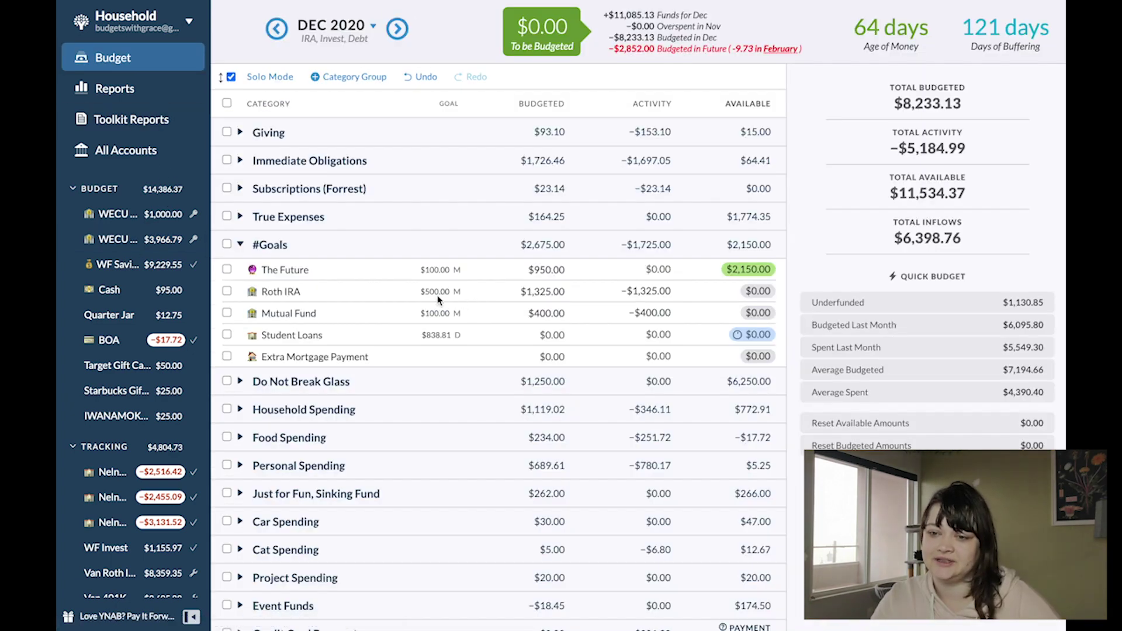
click(129, 125)
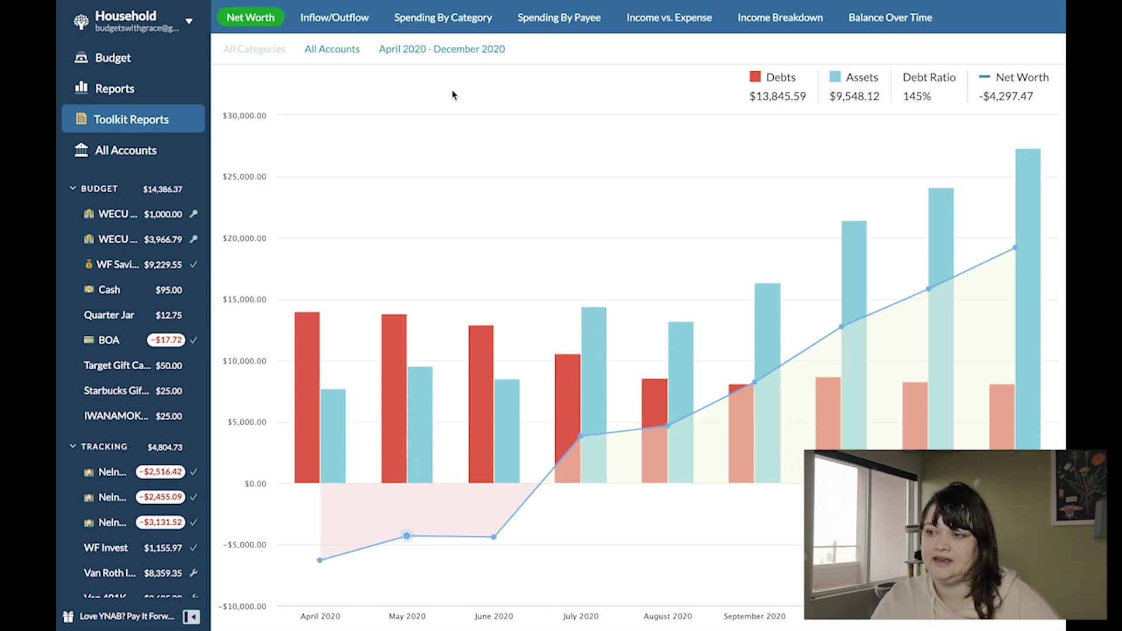
click(419, 25)
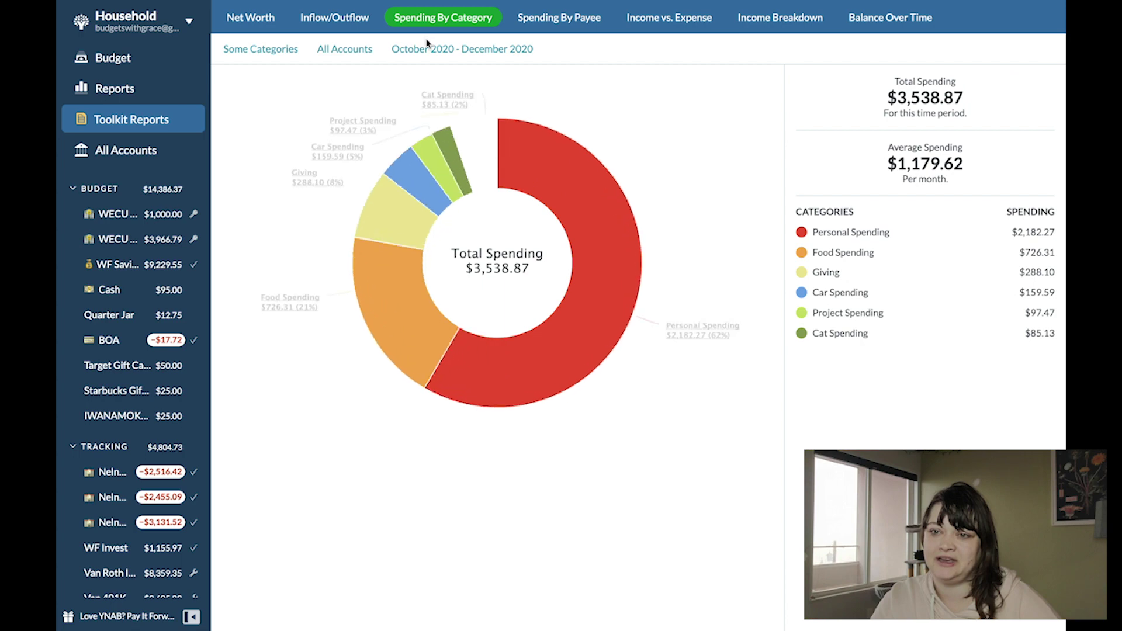
click(421, 50)
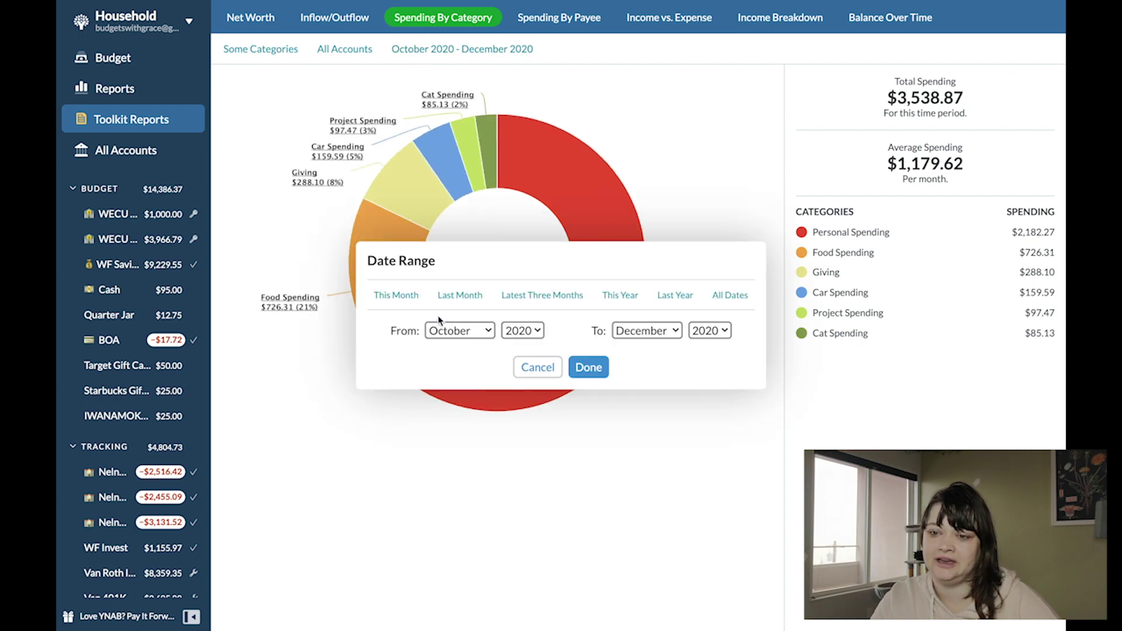
click(612, 308)
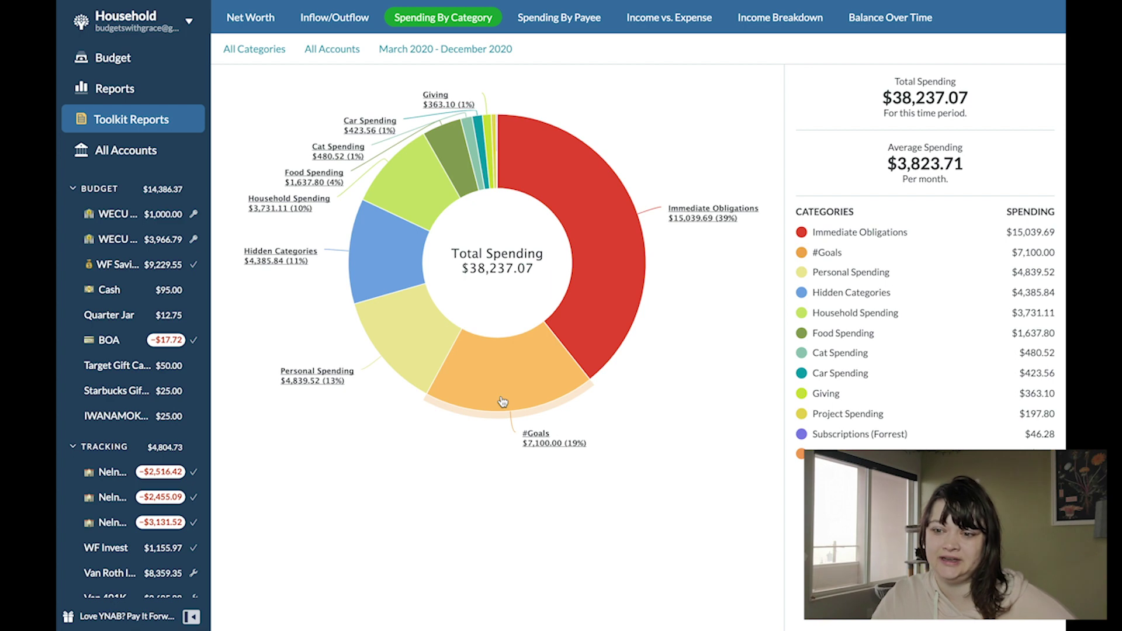
click(503, 401)
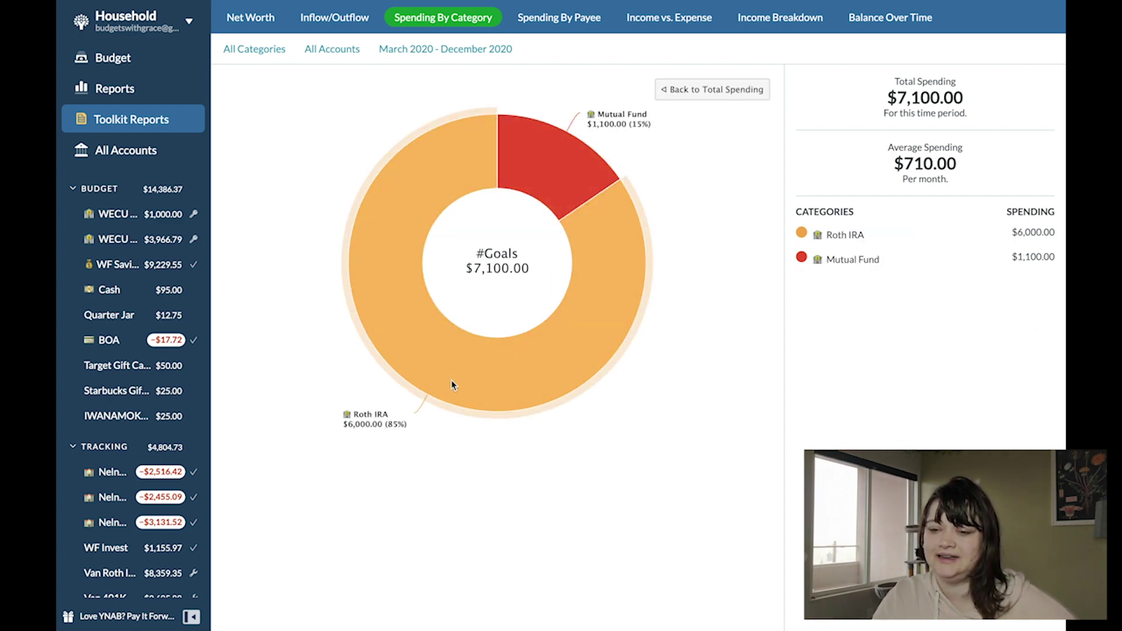